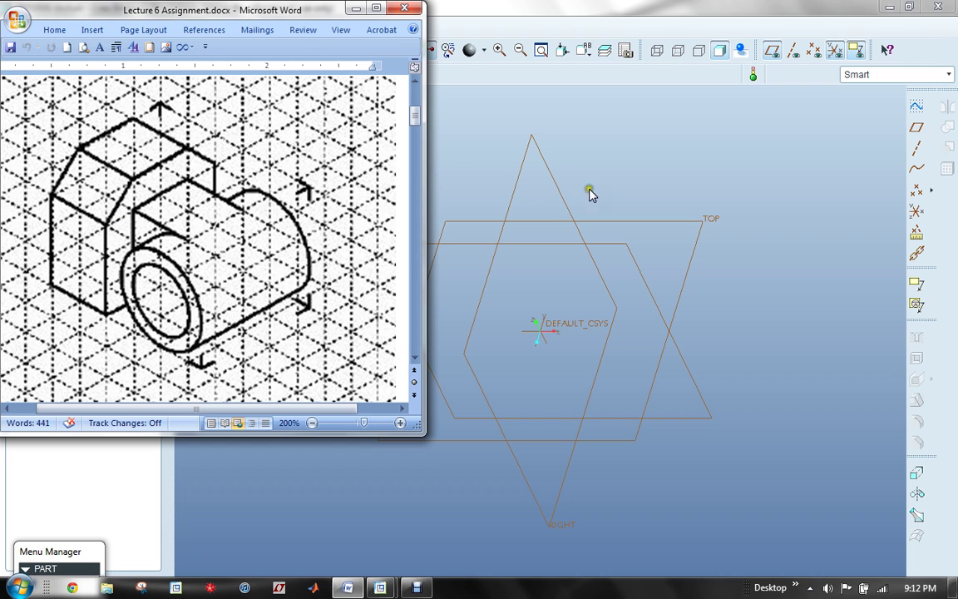
Switch to Creo Elements/Pro and start a sketch on the RIGHT datum plane with FRONT as the bottom reference.
left_click(694, 160)
left_click(916, 105)
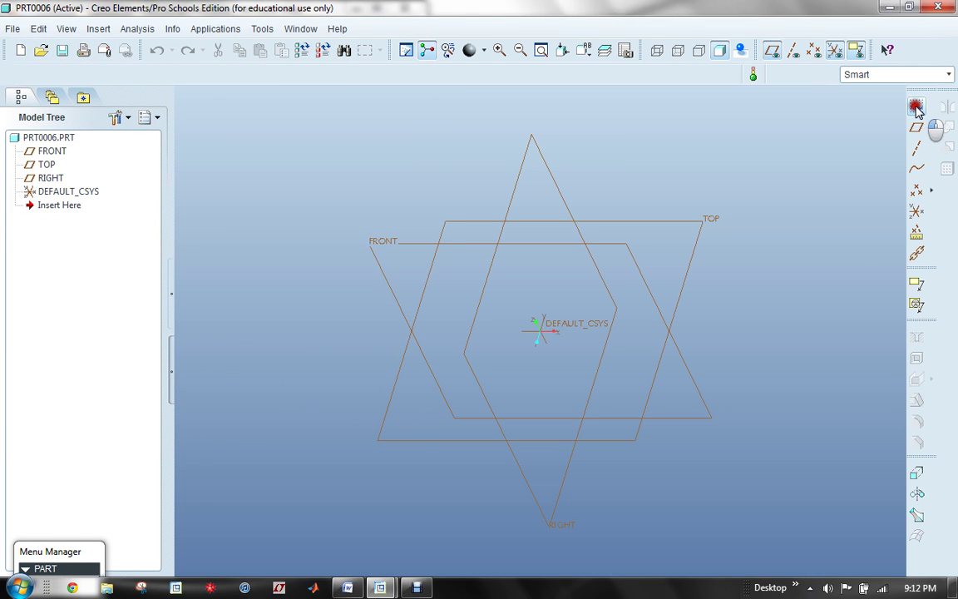
left_click(515, 208)
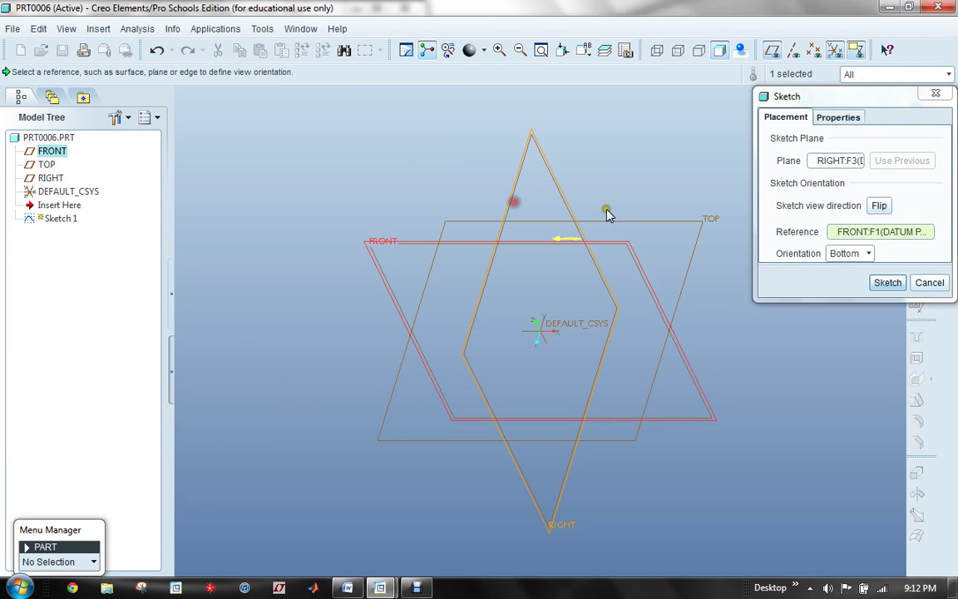
left_click(887, 283)
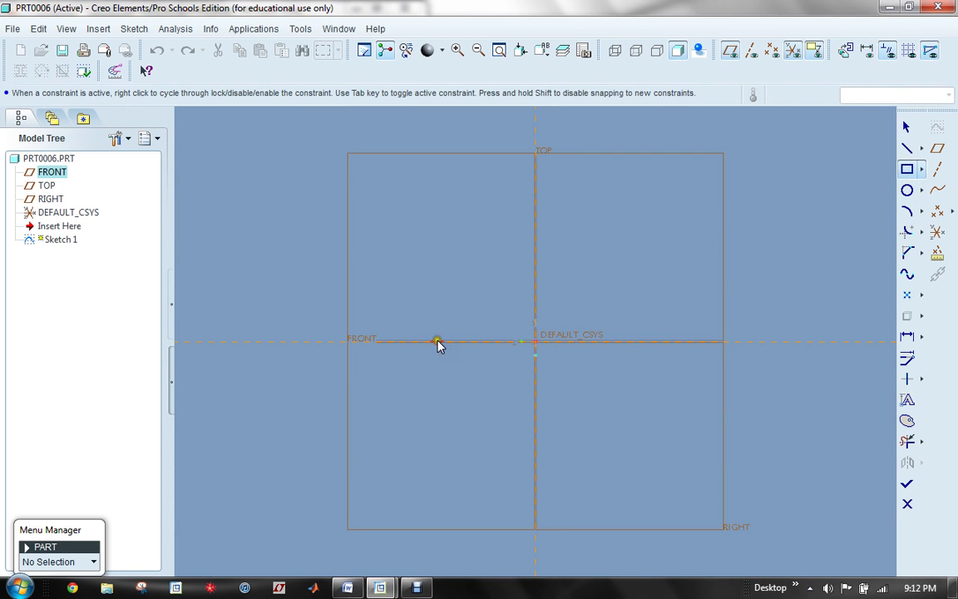
Sketch a rectangle about 265 wide and 201 high, with its lower edge on the horizontal FRONT reference and spanning the vertical reference.
left_click(449, 341)
left_click(646, 193)
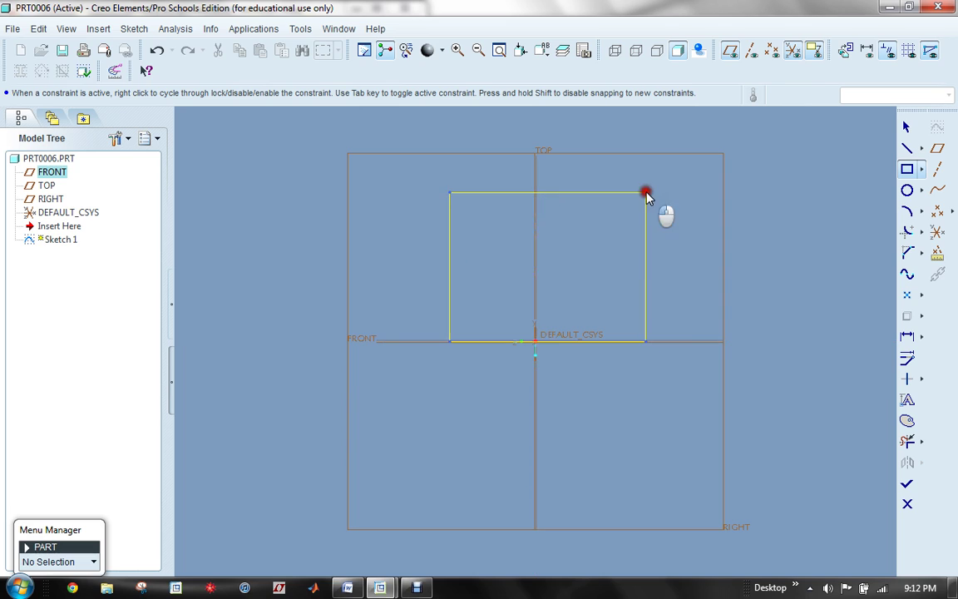
left_click(906, 127)
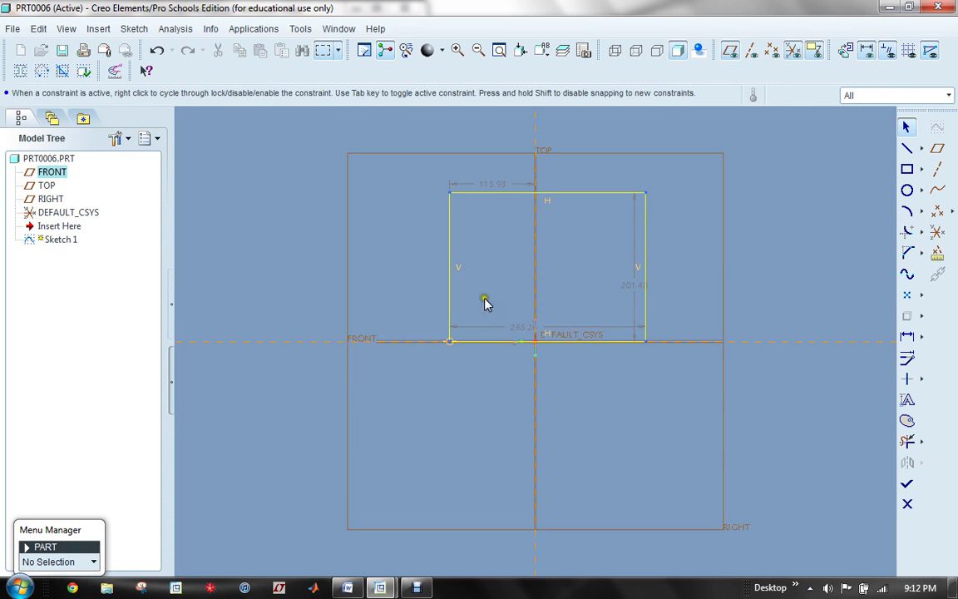
Set the rectangle's width to 400 and the distance from its left side to the vertical reference to 200.
double_click(517, 328)
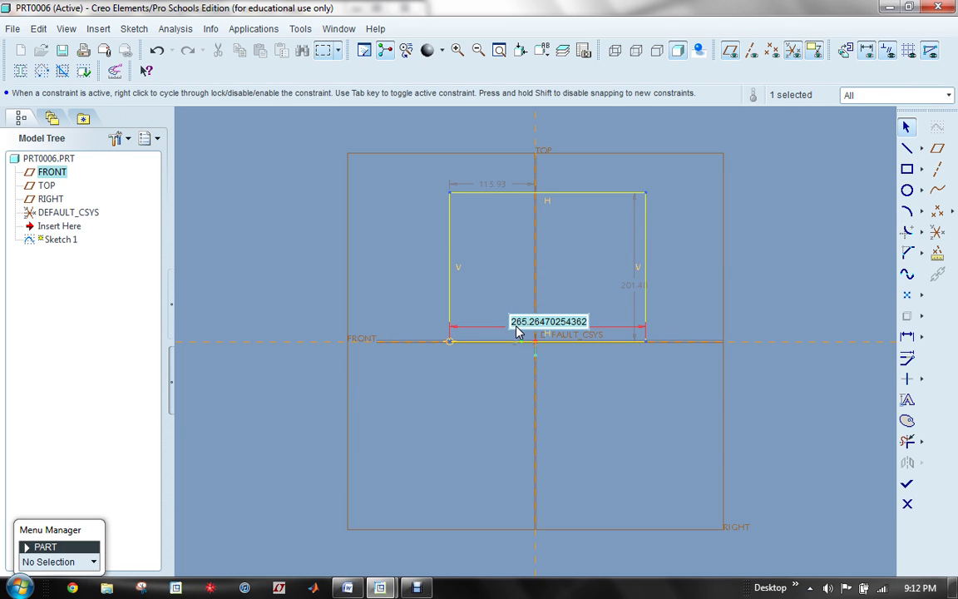
key("BackSpace")
type("400")
key("Return")
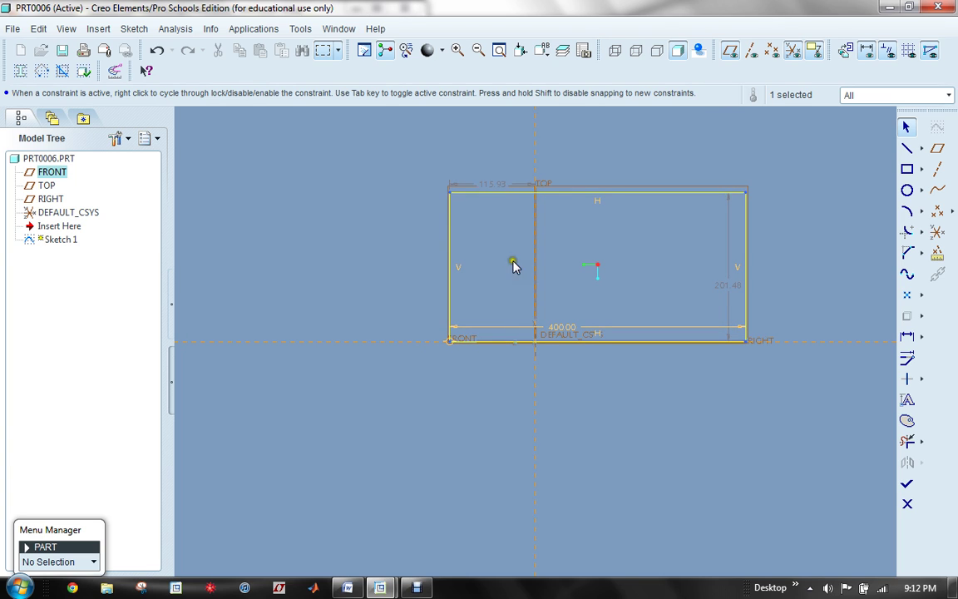
double_click(489, 183)
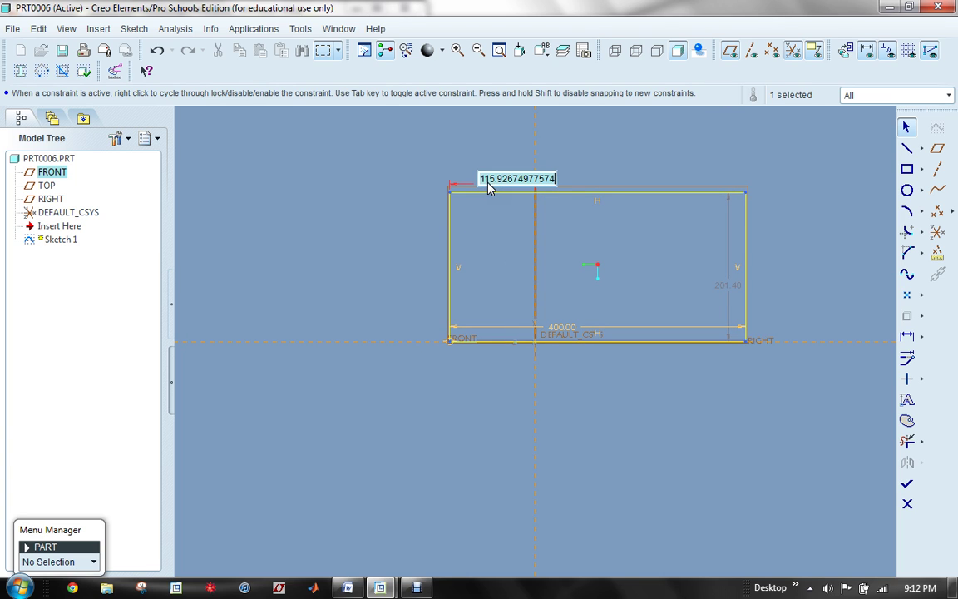
type("200")
key("Return")
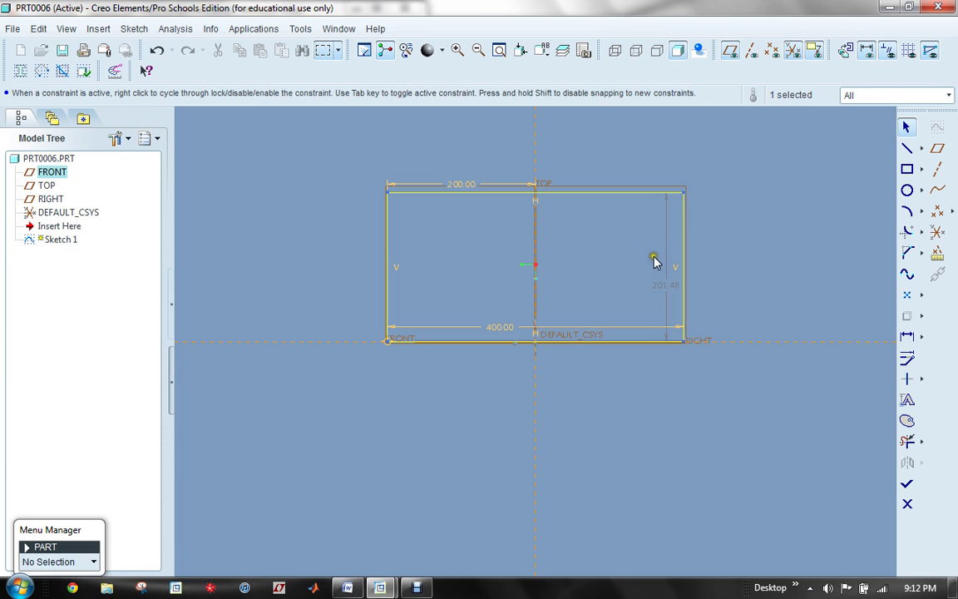
Set the rectangle's height to 400 and finish the sketch.
double_click(667, 284)
type("4")
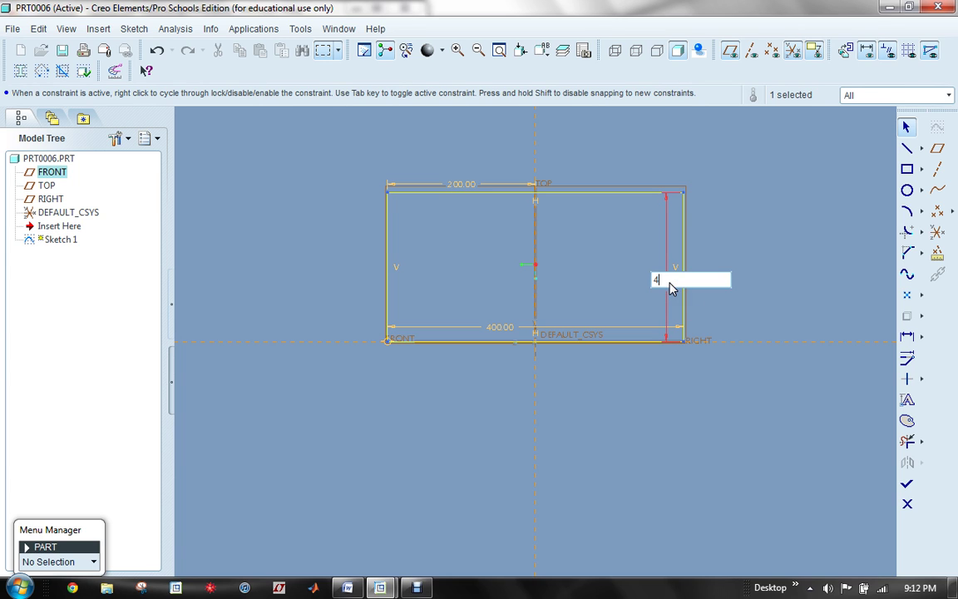
type("00")
key("Return")
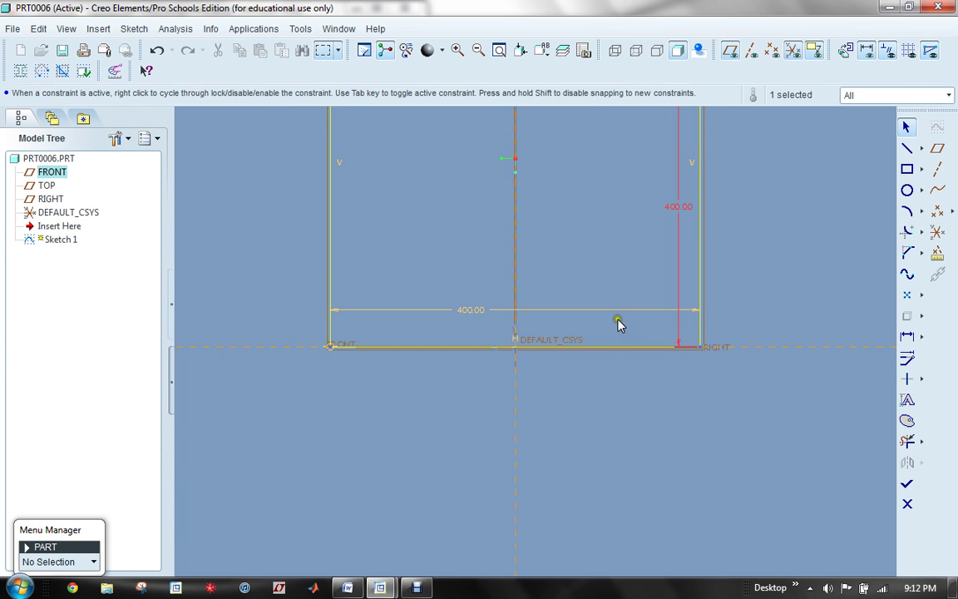
scroll(619, 320, "down", 3)
mouse_move(692, 194)
middle_mouse_down()
mouse_move(708, 197)
mouse_move(677, 211)
middle_mouse_up()
left_click(908, 484)
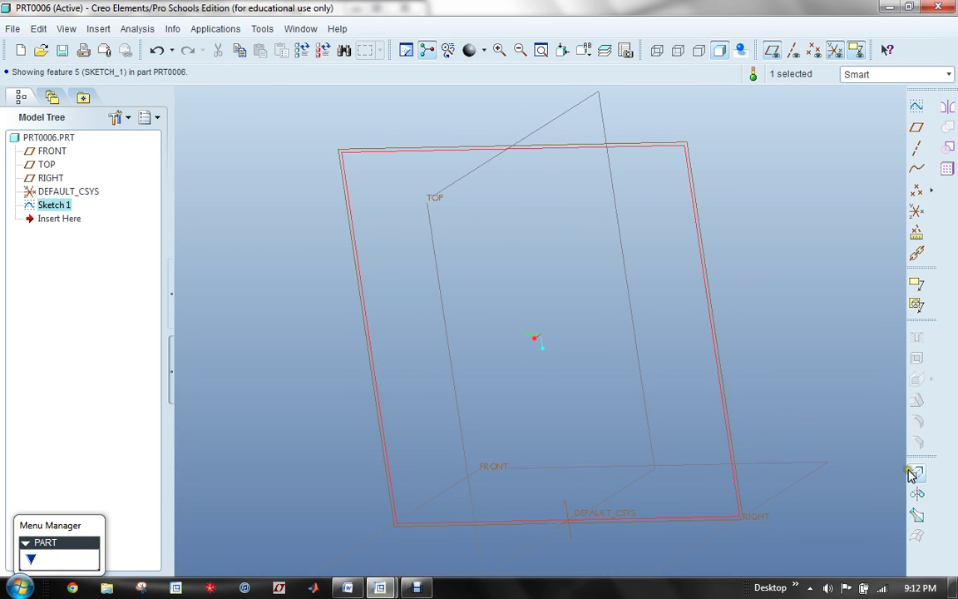
Extrude the square sketch as a solid with a depth of 200.
left_click(914, 472)
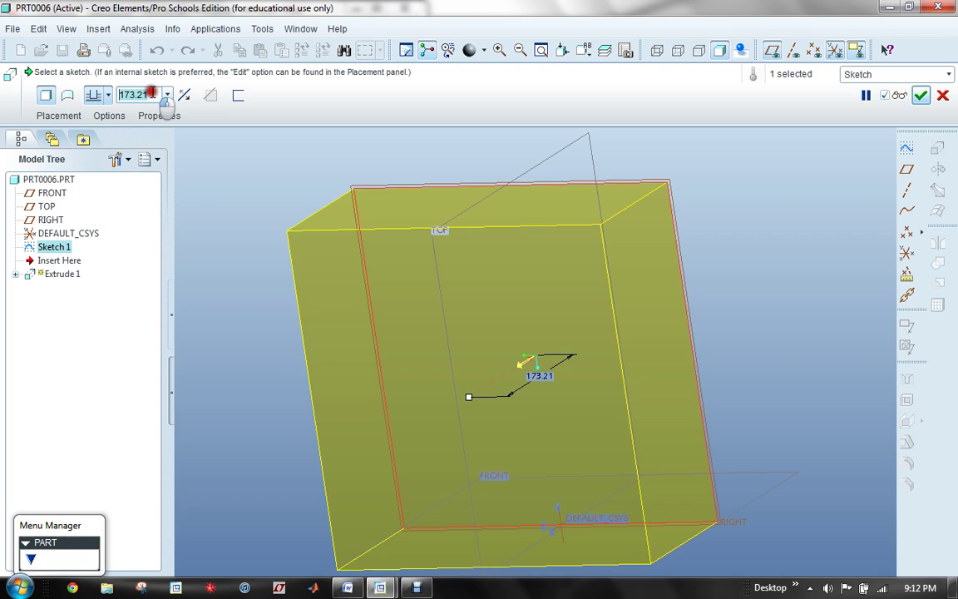
left_click(129, 94)
type("200")
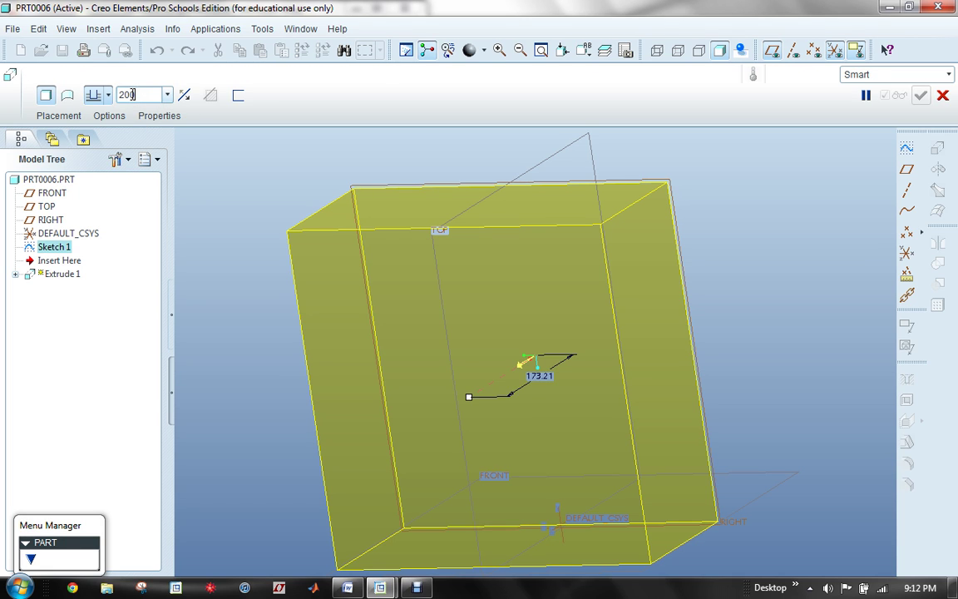
key("Return")
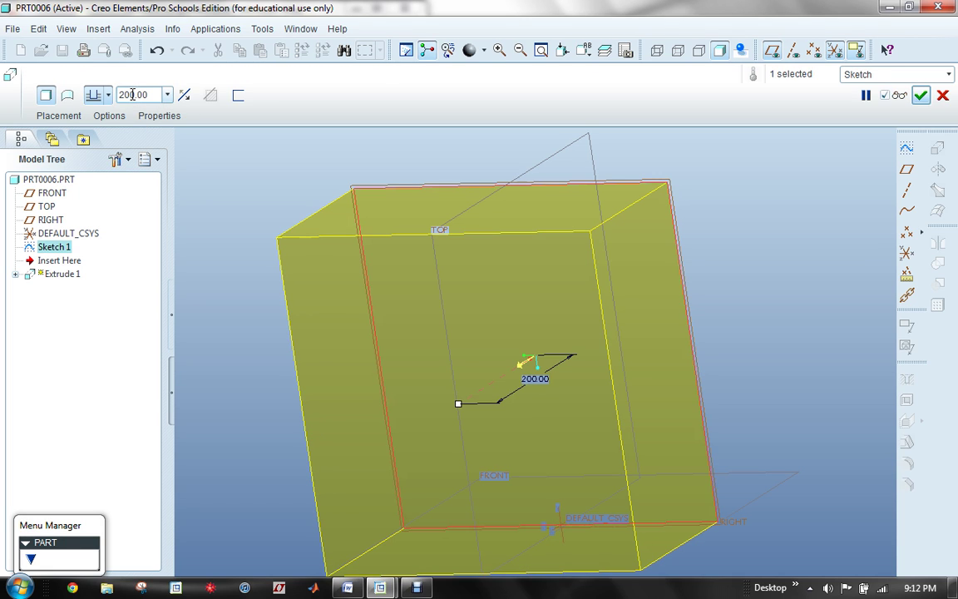
left_click(920, 95)
scroll(708, 232, "down", 3)
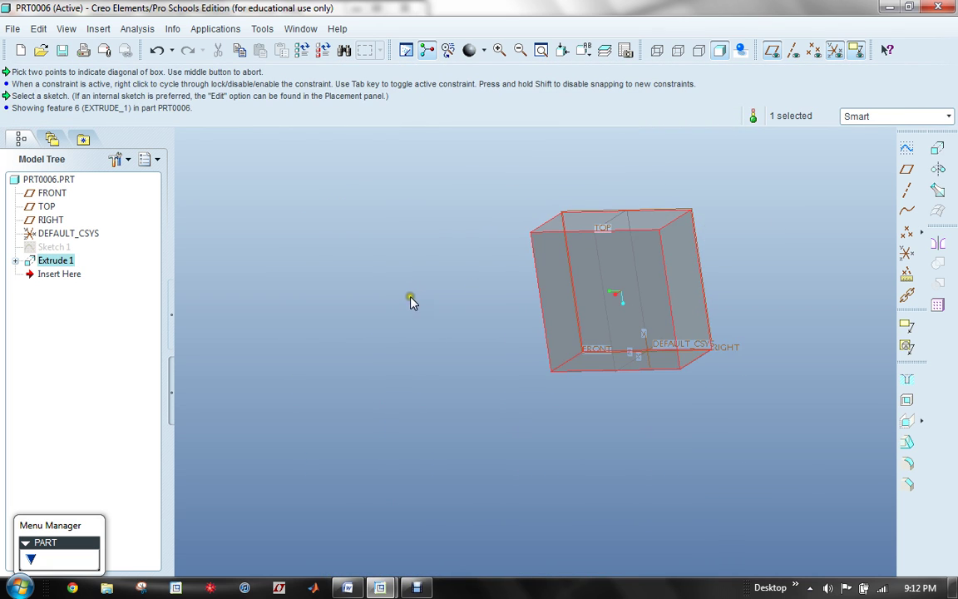
middle_click_drag(410, 301, 743, 233)
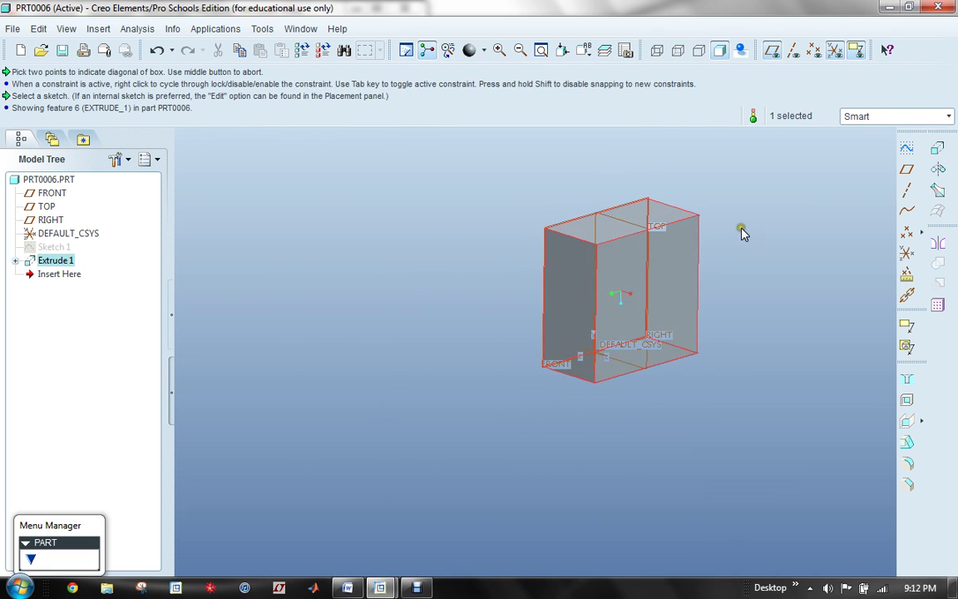
left_click(742, 233)
scroll(749, 229, "up", 2)
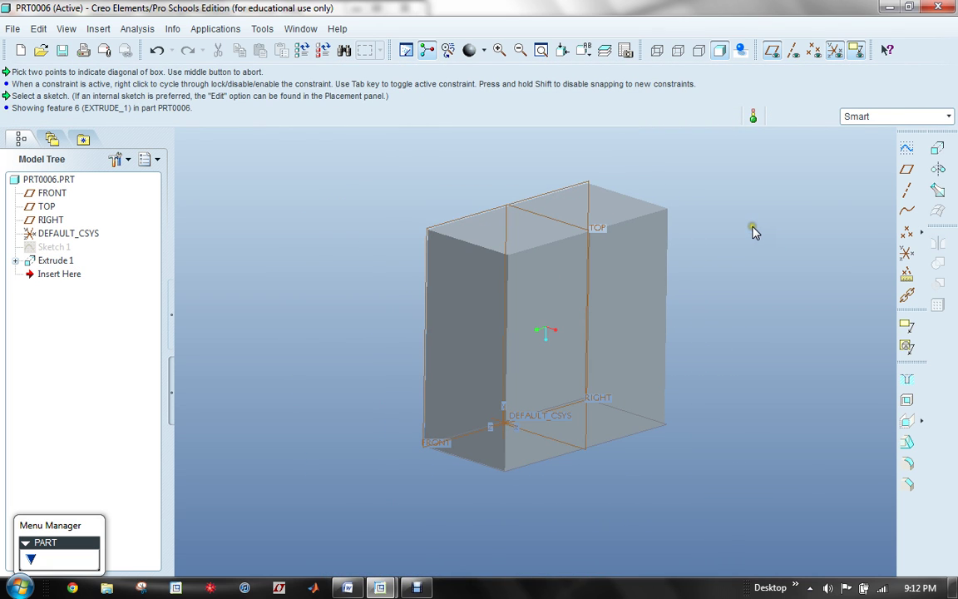
Chamfer the block's two opposite short upper edges with a D x D chamfer of 100.
left_click(906, 489)
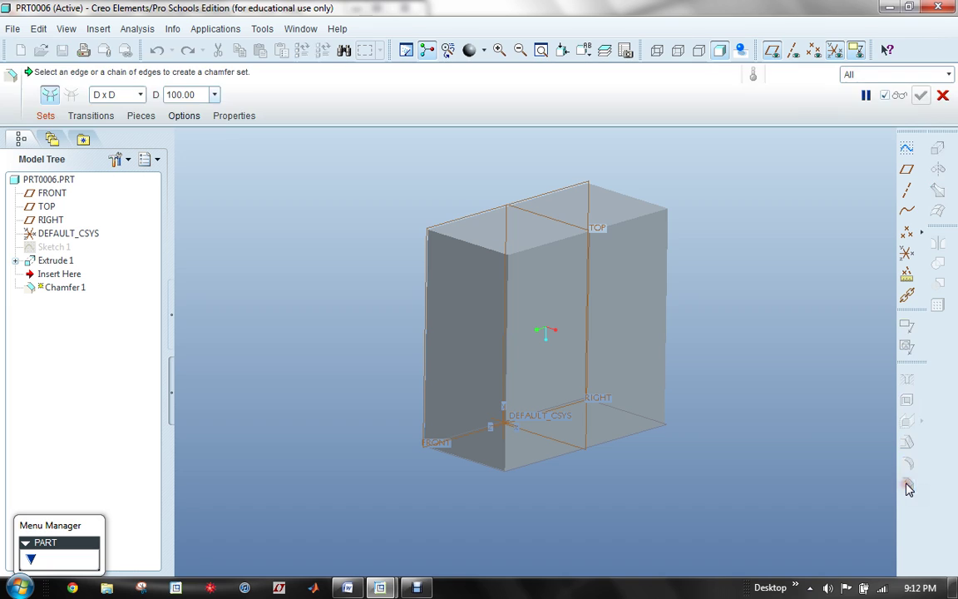
left_click(465, 246)
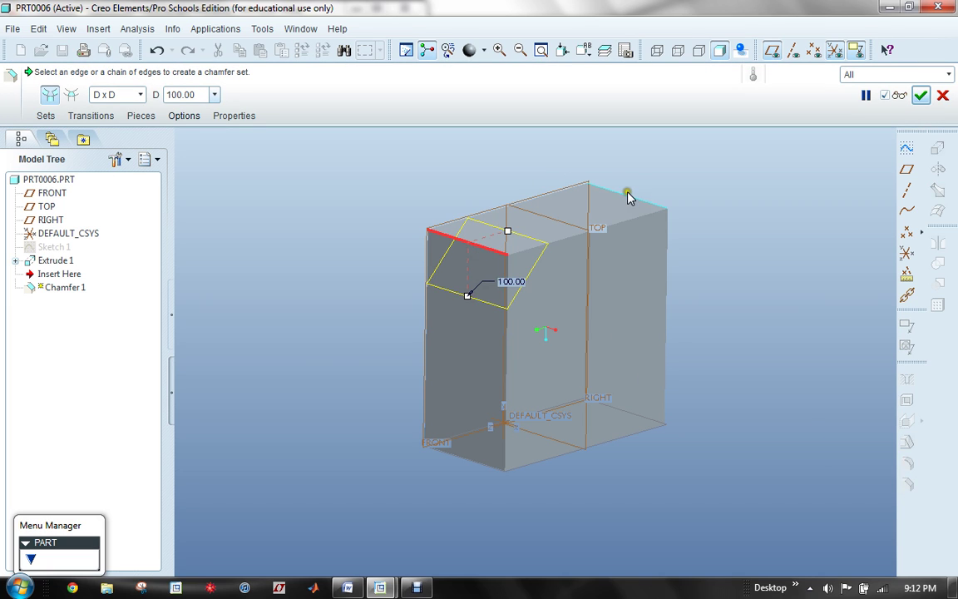
left_click(623, 196, "ctrl")
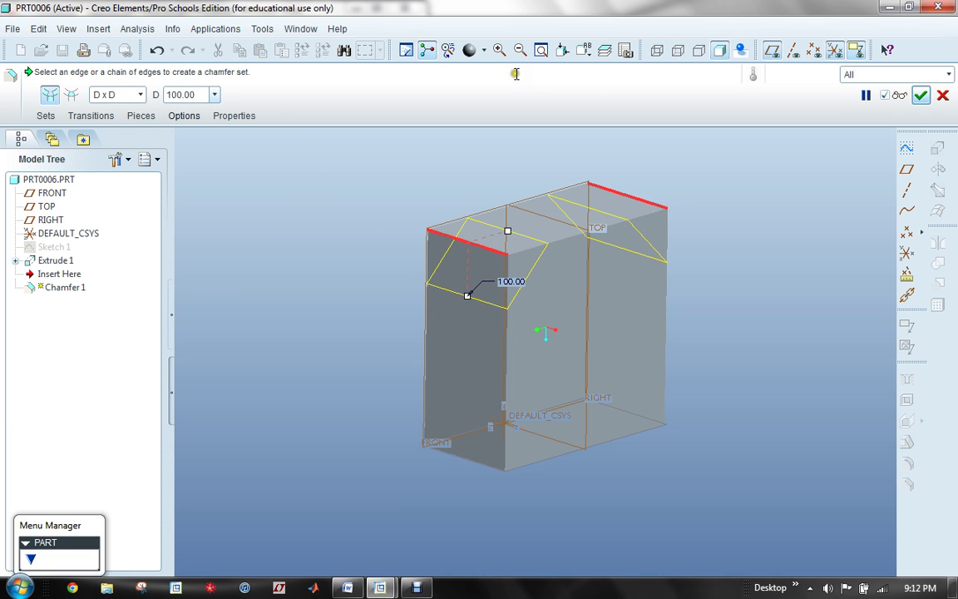
left_click(920, 95)
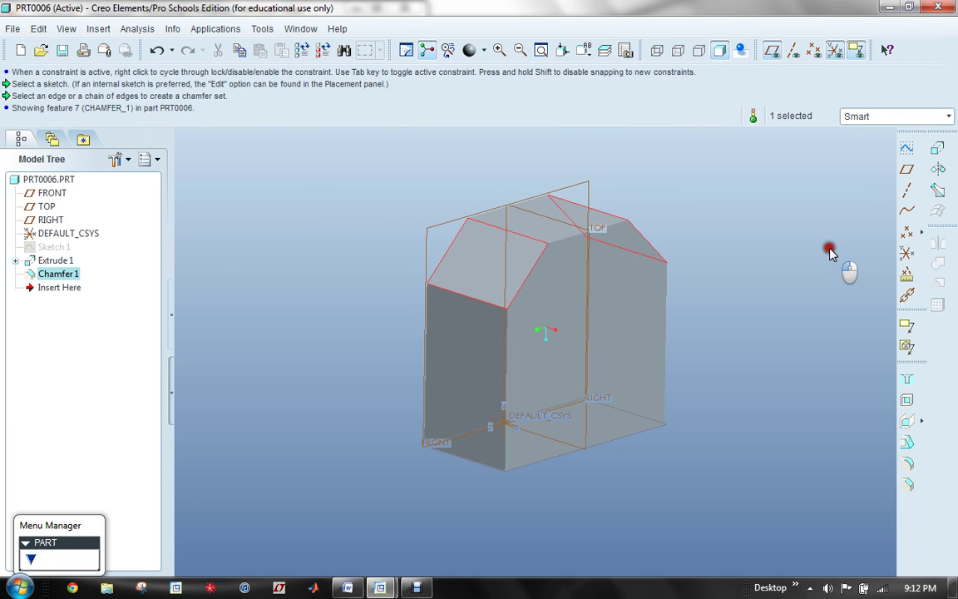
left_click(829, 253)
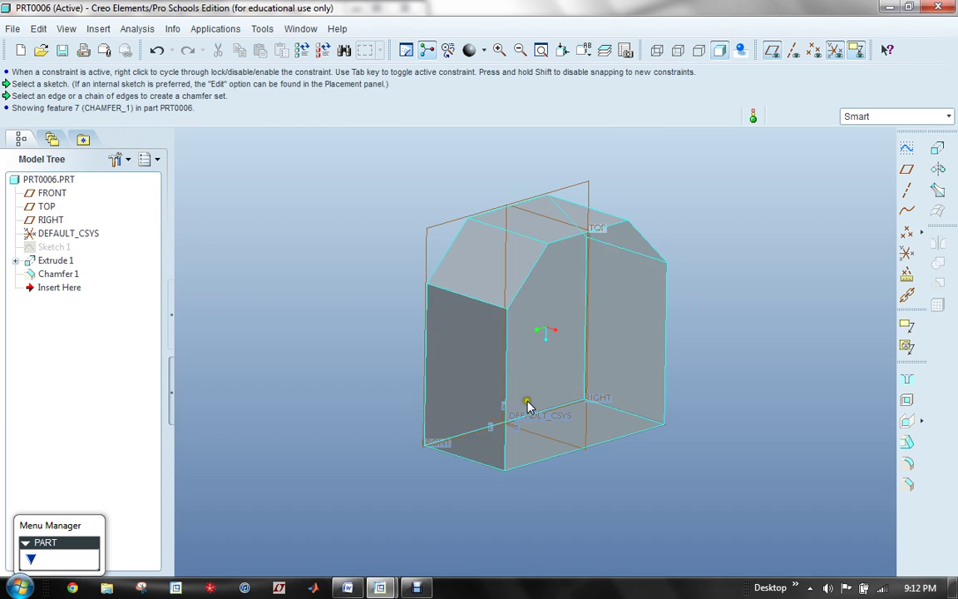
Consult the isometric drawing in Word, return to the part and start a sketch on the TOP datum plane with FRONT as the bottom reference.
left_click(347, 588)
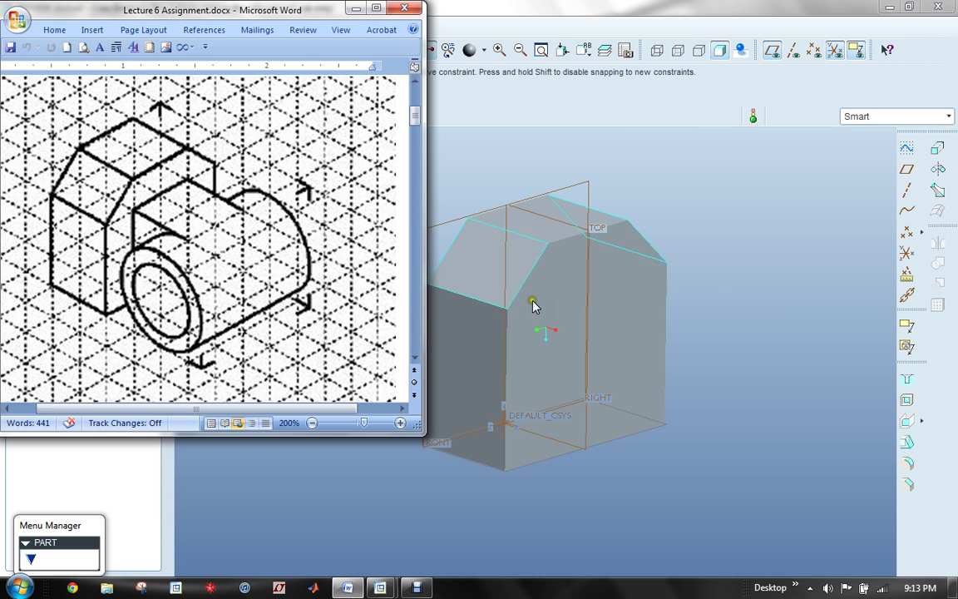
left_click(702, 302)
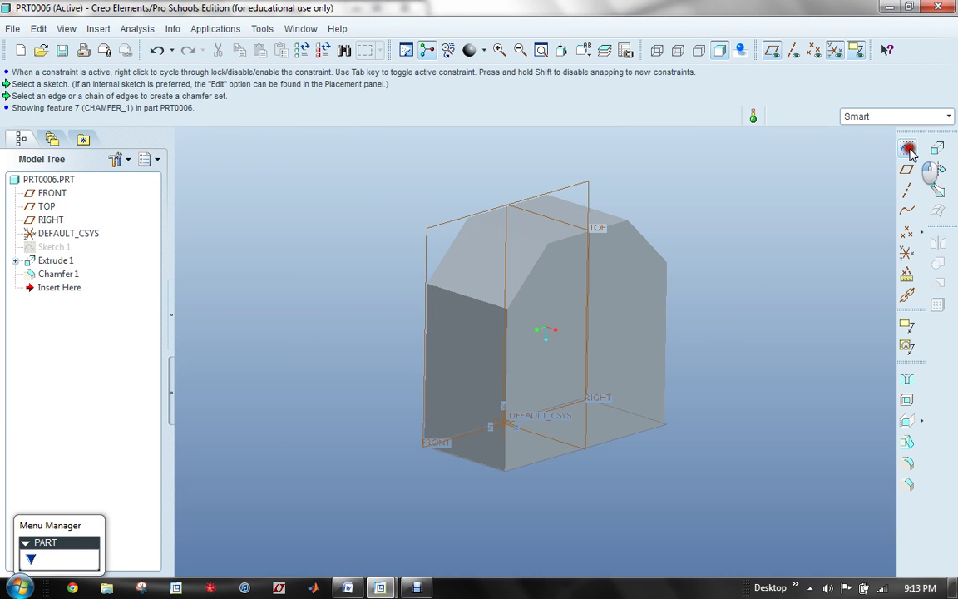
left_click(906, 148)
left_click(563, 227)
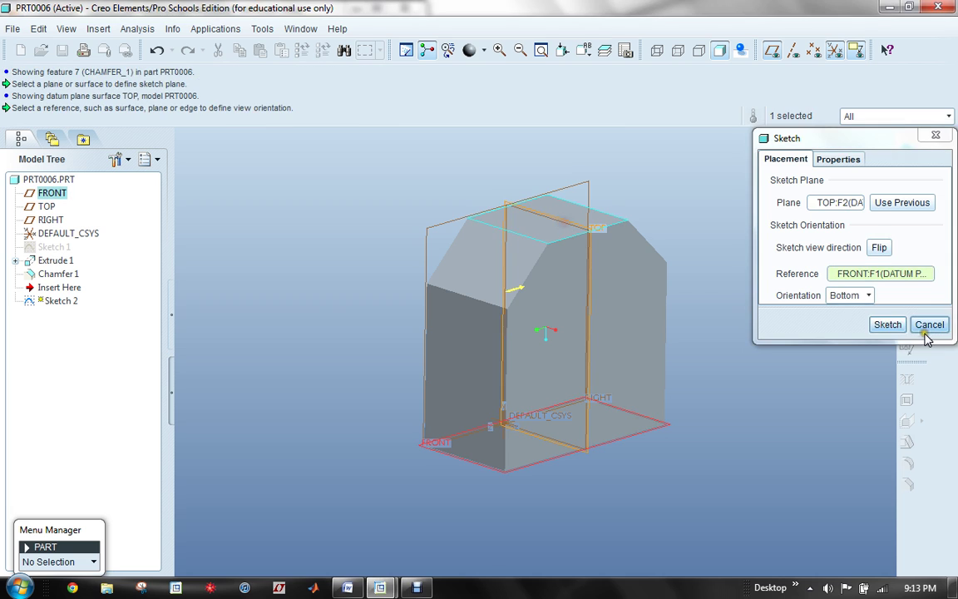
left_click(887, 324)
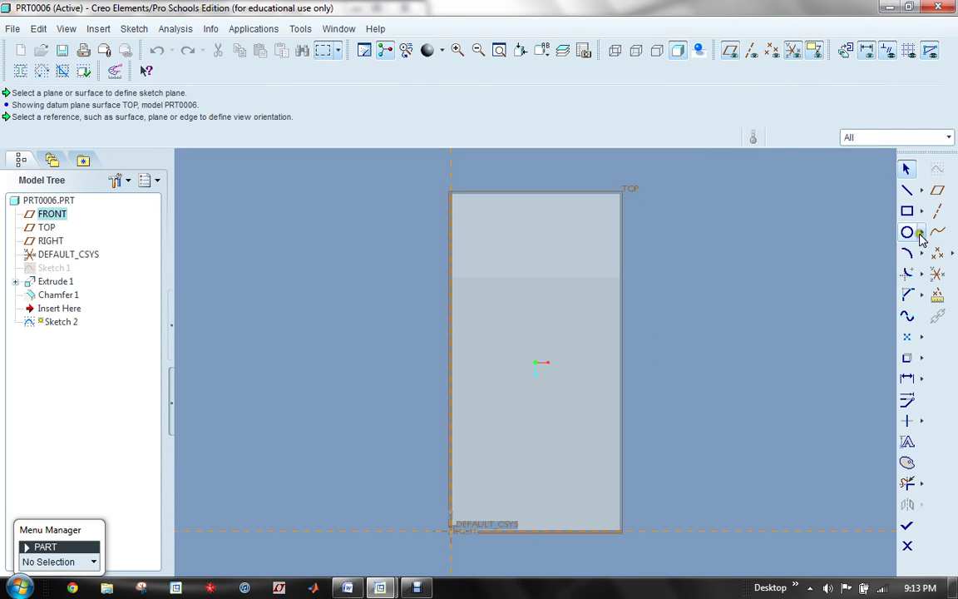
Sketch two concentric circles about 185 and 108 in diameter beside the block, centred about 370 from the vertical reference and at the block's mid-height.
left_click(907, 232)
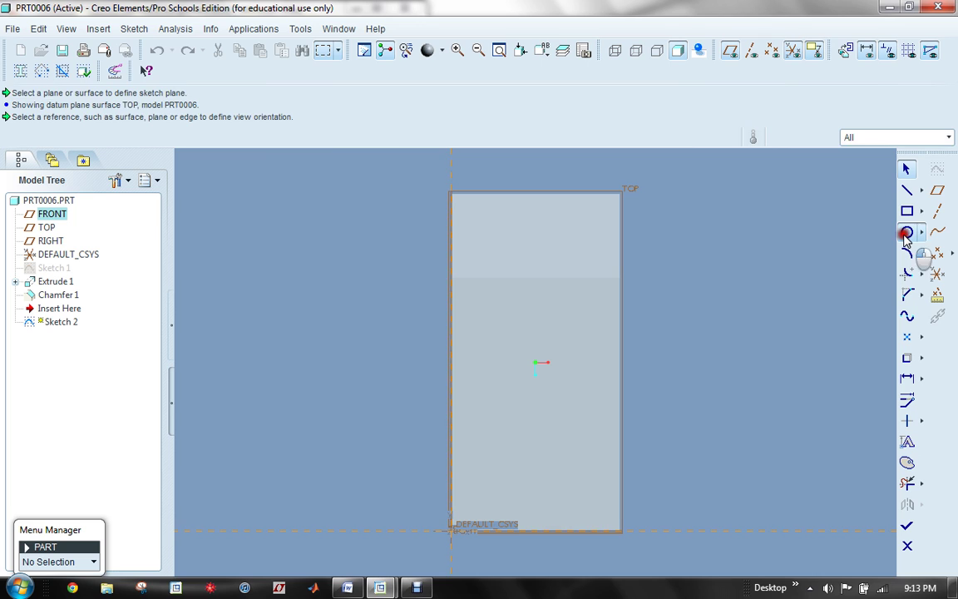
left_click(763, 362)
left_click(815, 418)
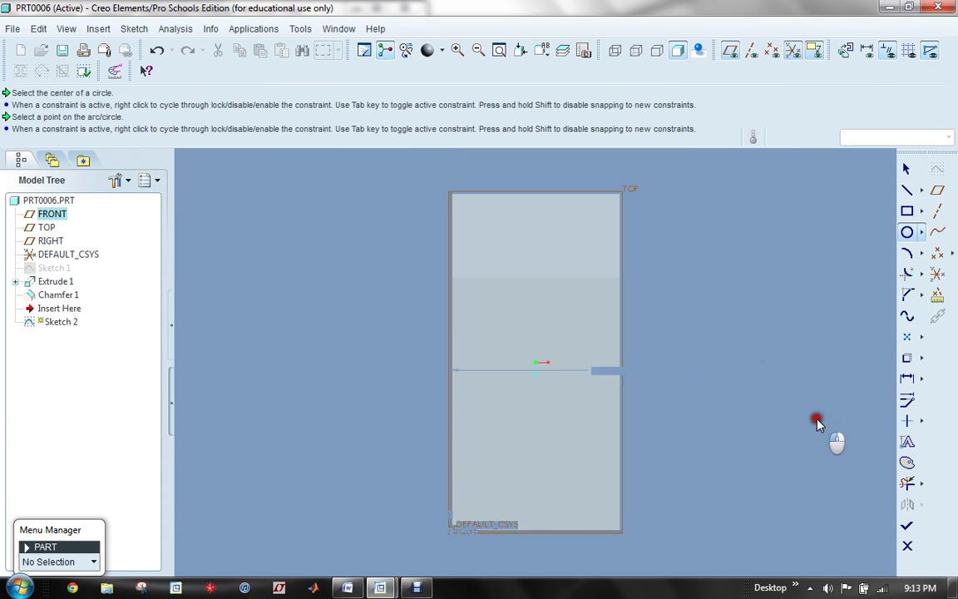
left_click(763, 362)
left_click(806, 347)
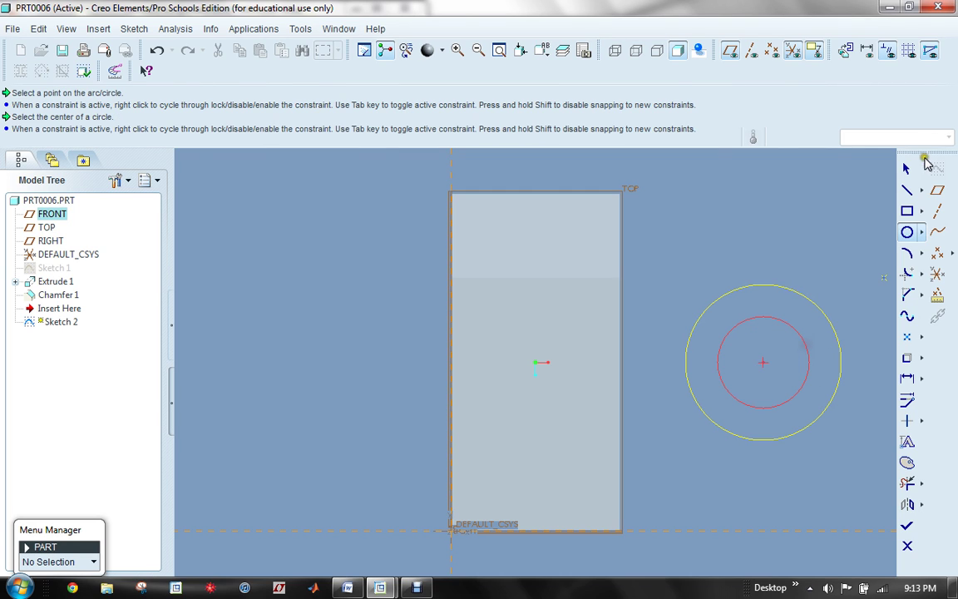
left_click(906, 168)
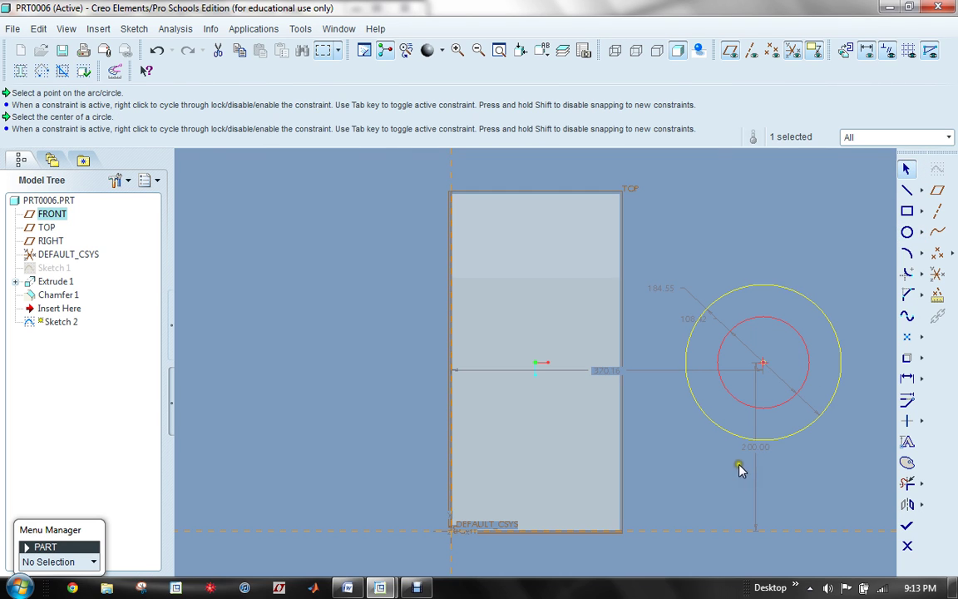
Position the circles' common centre 150 above the horizontal reference and 400 from the vertical reference.
double_click(754, 448)
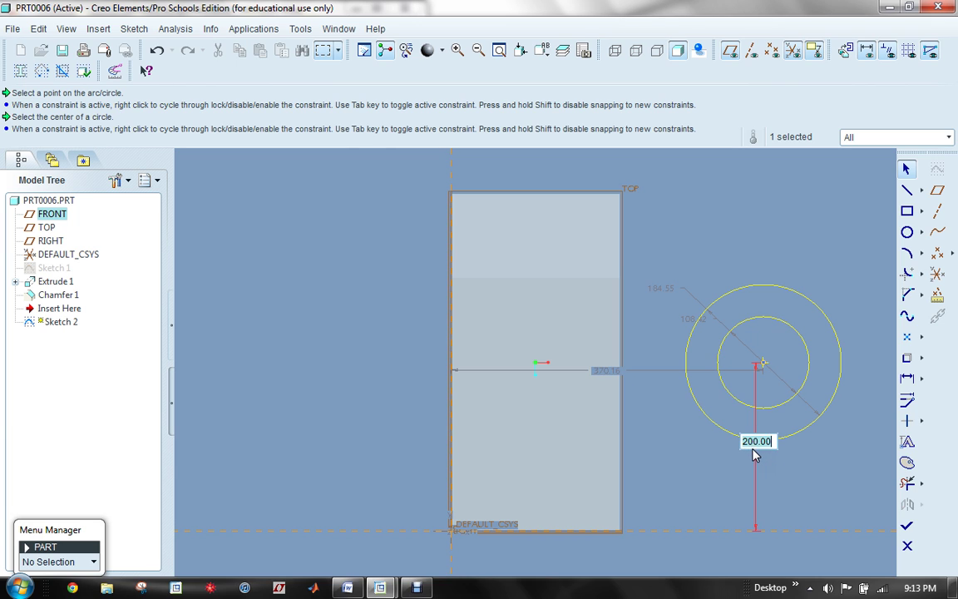
type("150")
key("Return")
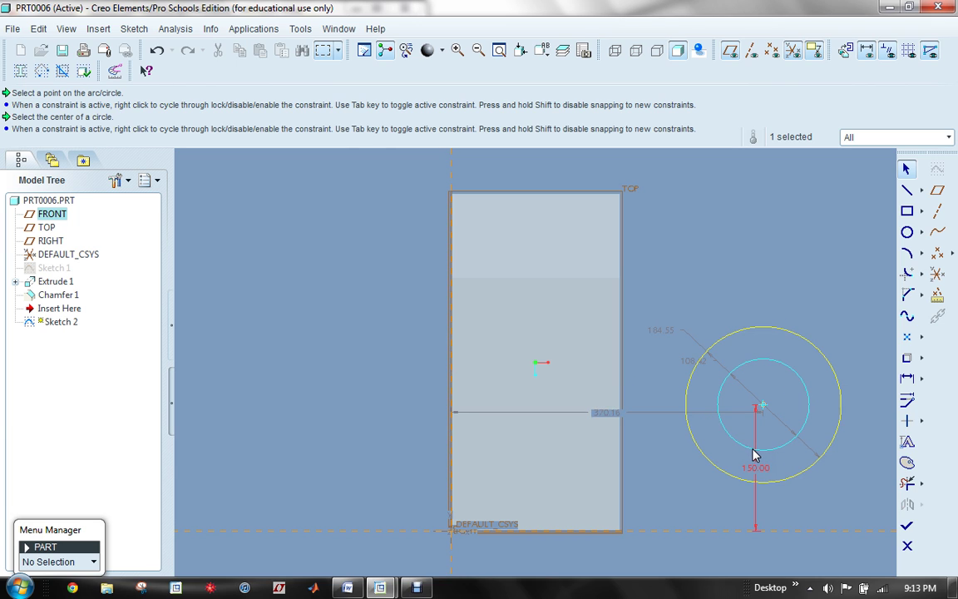
double_click(604, 415)
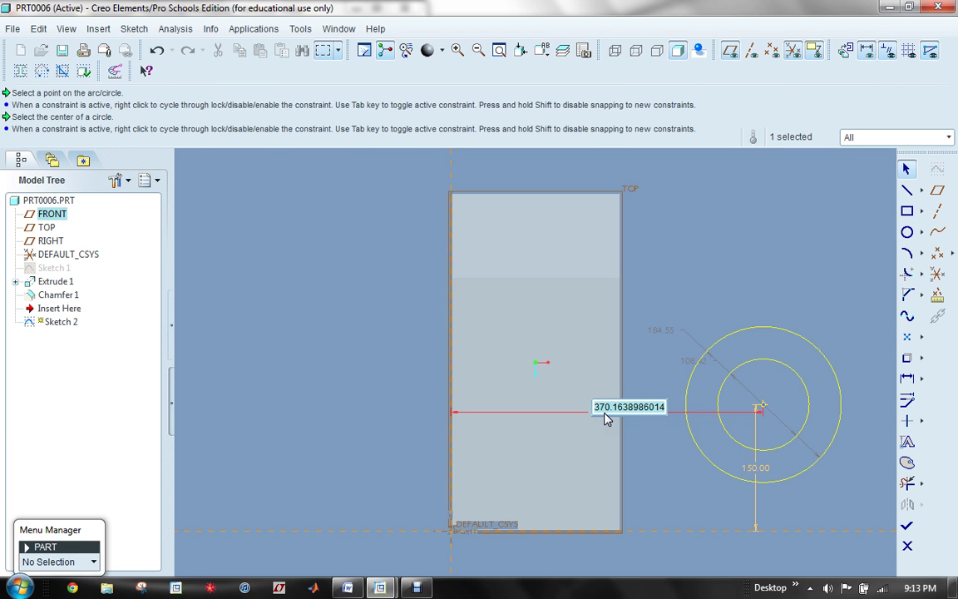
type("400")
key("Return")
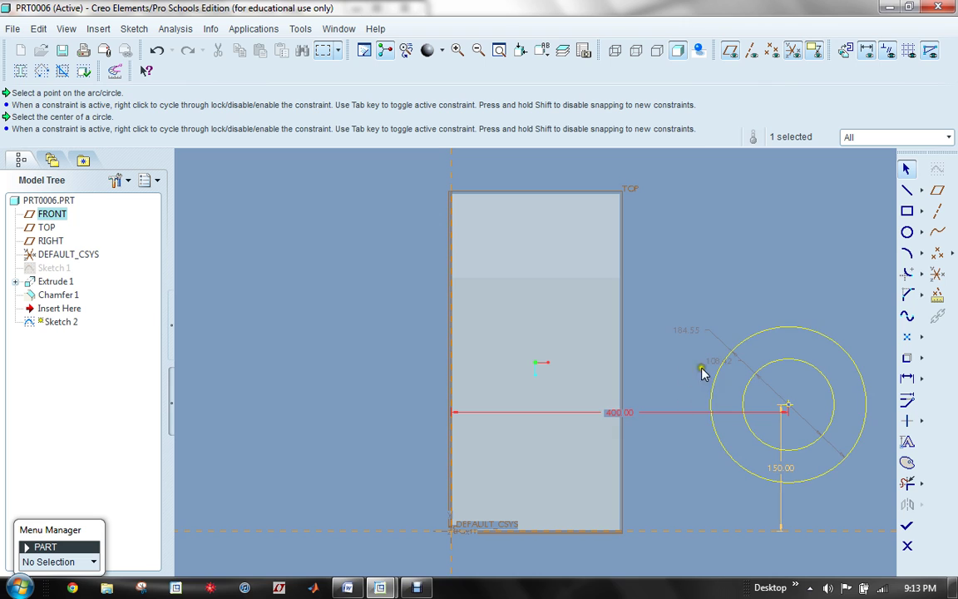
Set the outer circle's diameter to 300 and the inner circle's to 200, and finish the sketch.
double_click(675, 333)
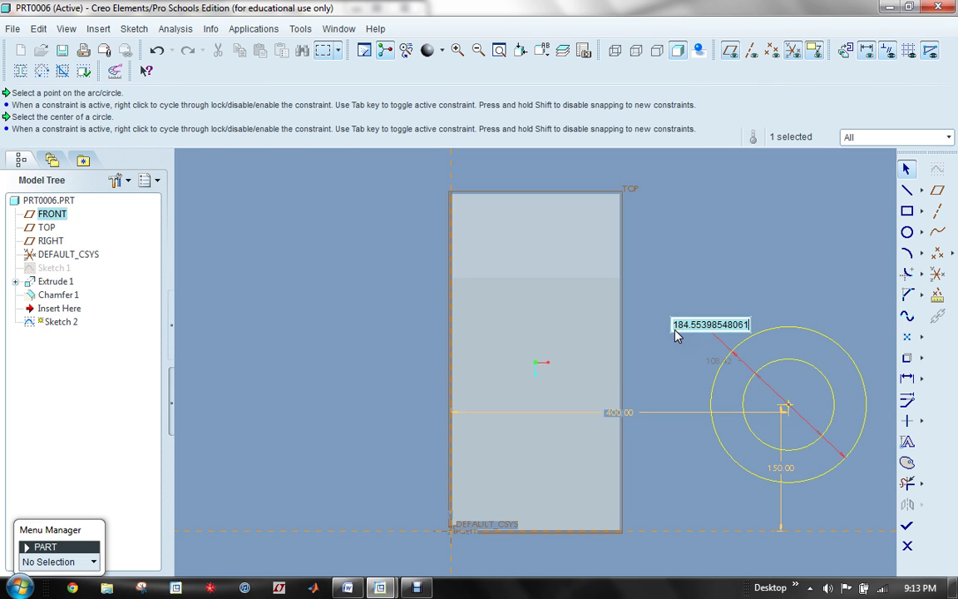
type("300")
key("Return")
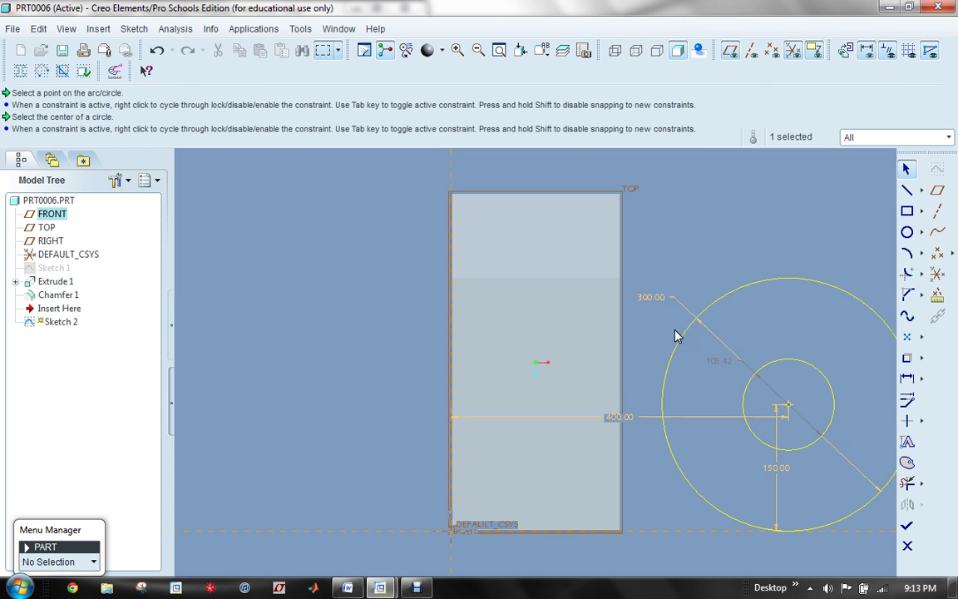
double_click(715, 358)
type("20")
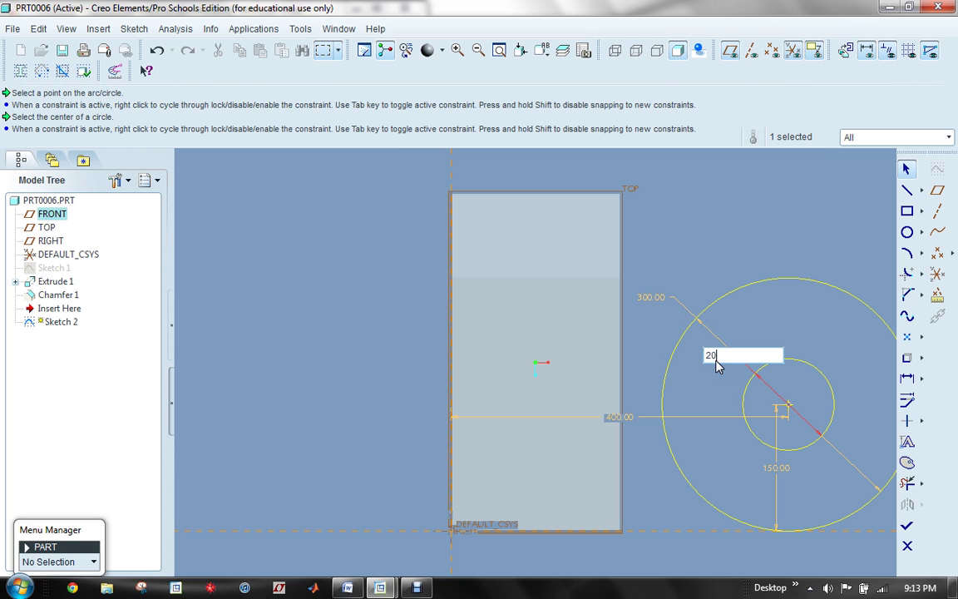
type("0")
key("Return")
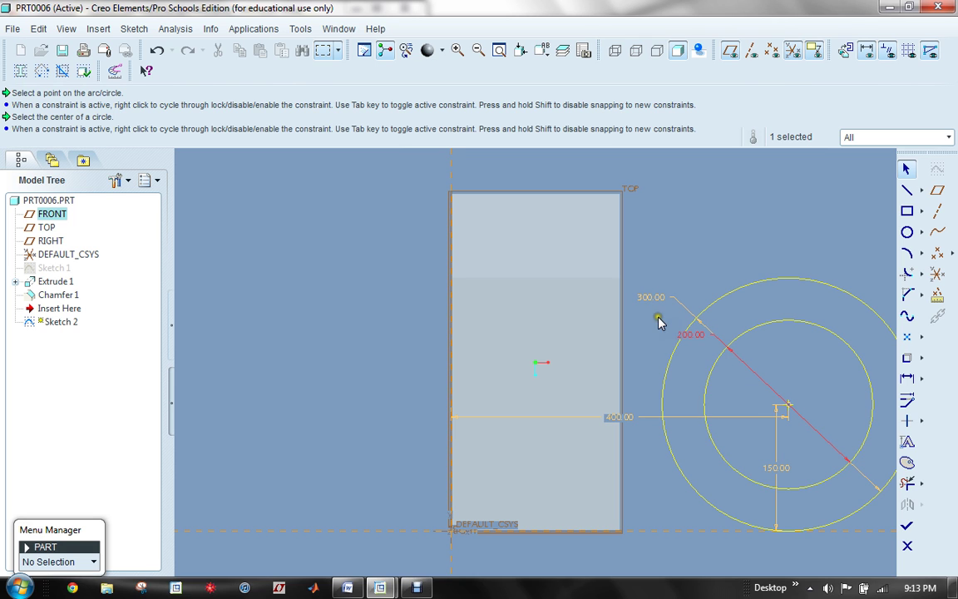
scroll(648, 299, "up", 2)
middle_click_drag(640, 301, 585, 309)
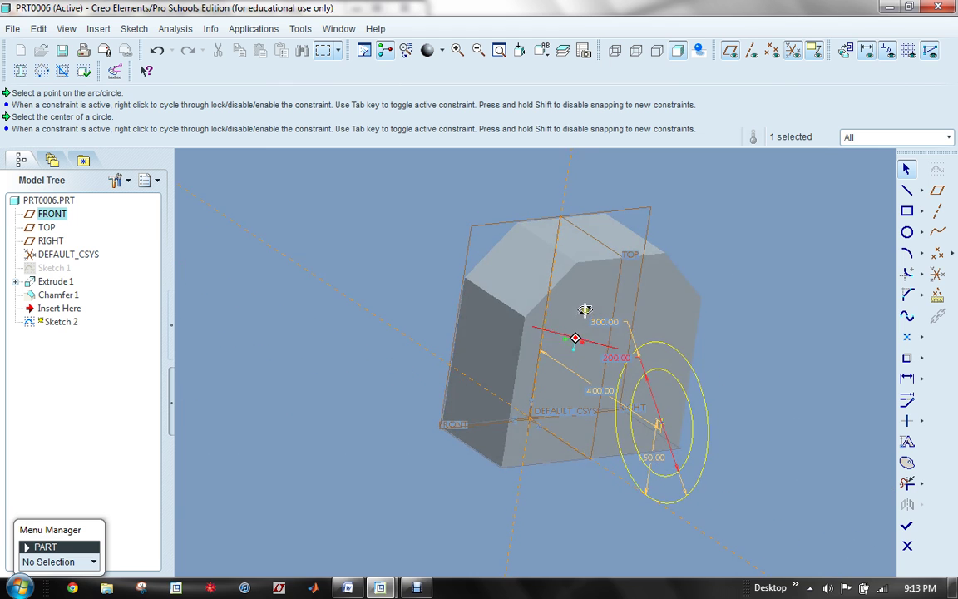
left_click(907, 524)
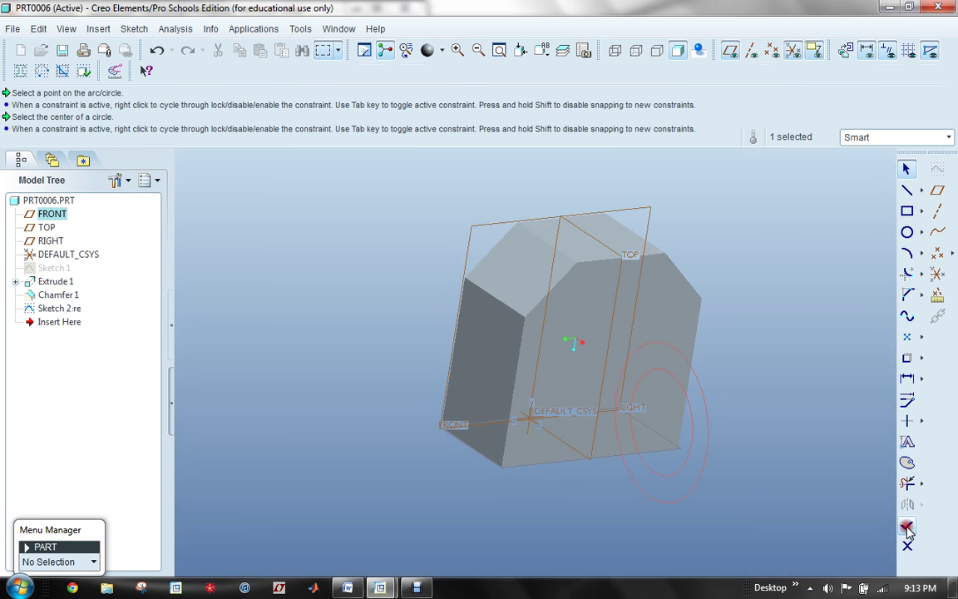
Extrude the two-circle sketch symmetrically about its plane to a total depth of 400, forming the hollow cylinder.
left_click(944, 151)
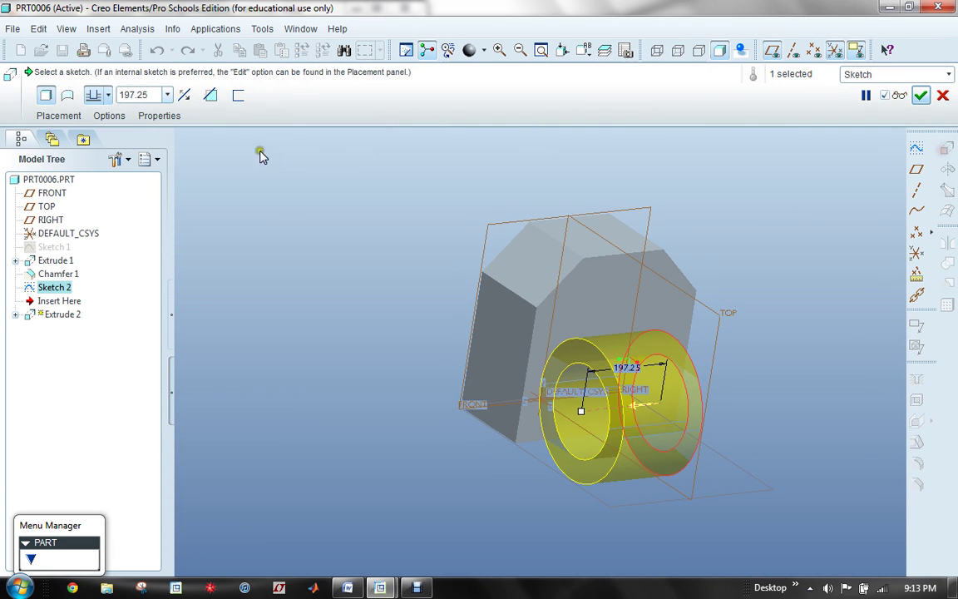
left_click(105, 97)
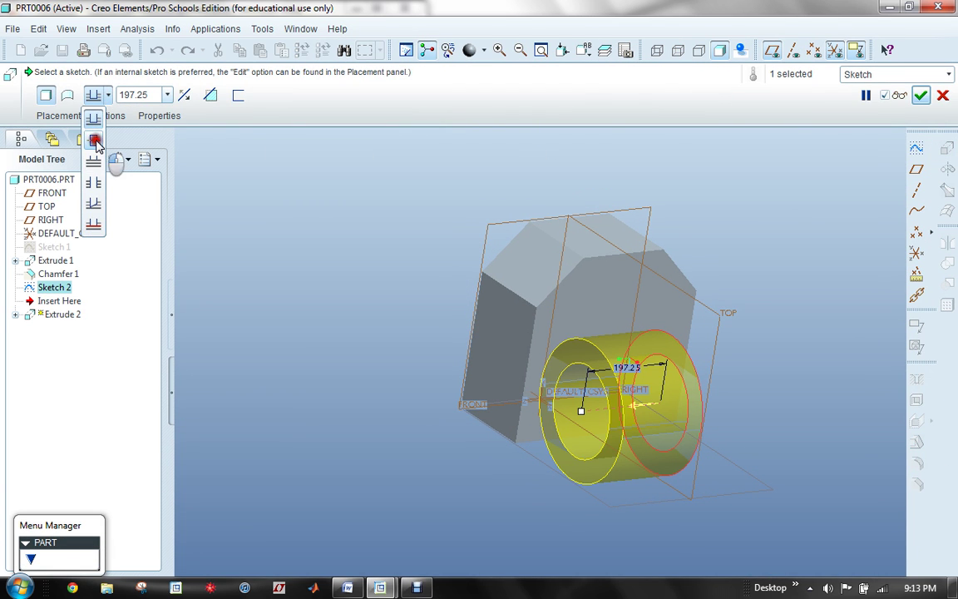
left_click(88, 126)
left_click(168, 95)
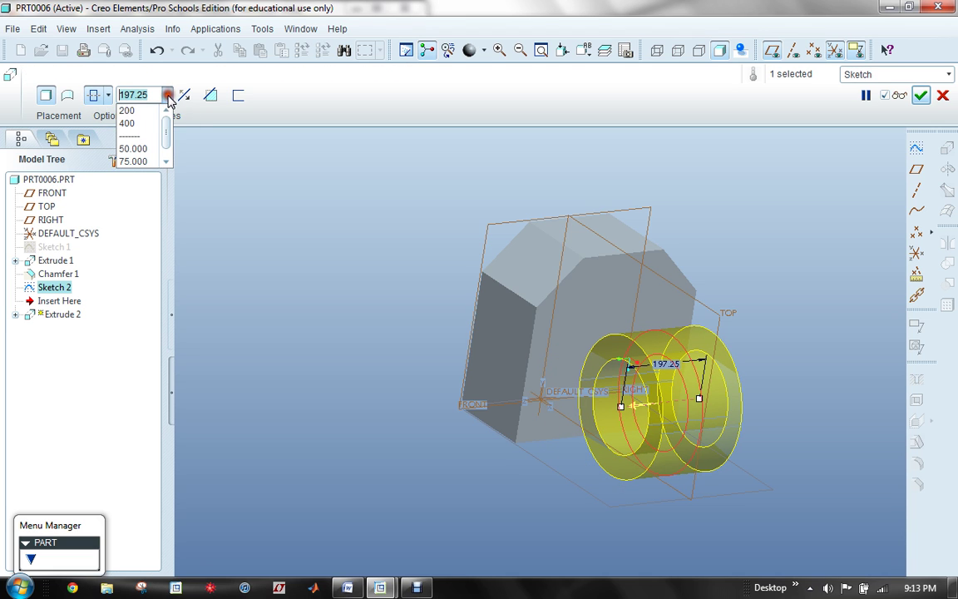
left_click(126, 121)
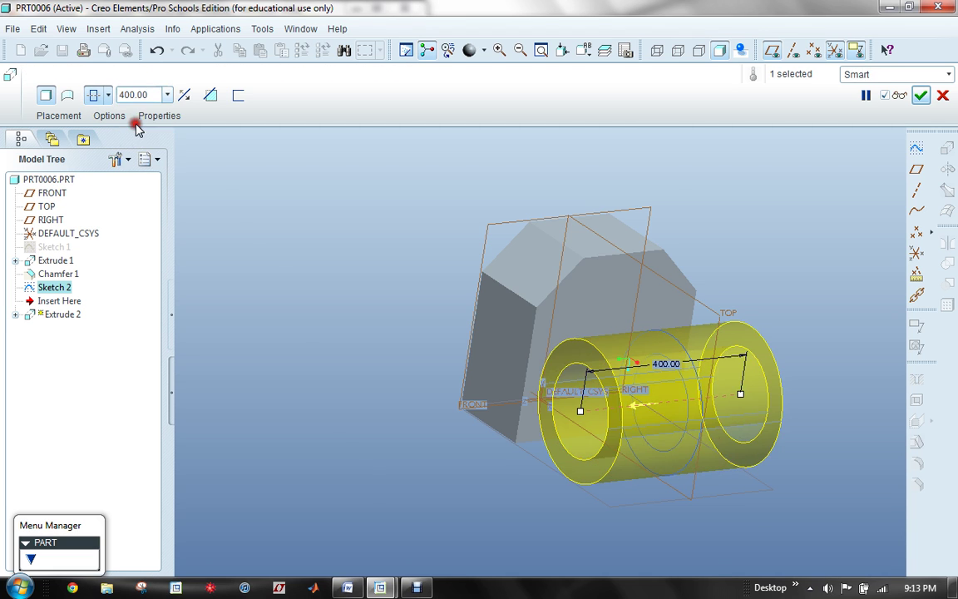
left_click(921, 95)
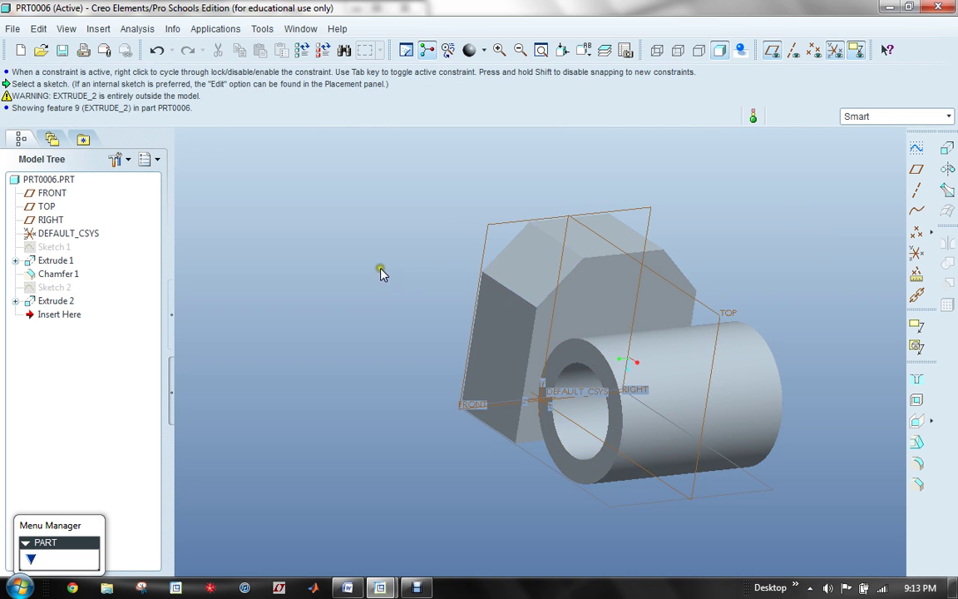
Hide the FRONT, TOP and RIGHT datum planes and the DEFAULT_CSYS coordinate system.
middle_click_drag(381, 269, 399, 277)
right_click(44, 196)
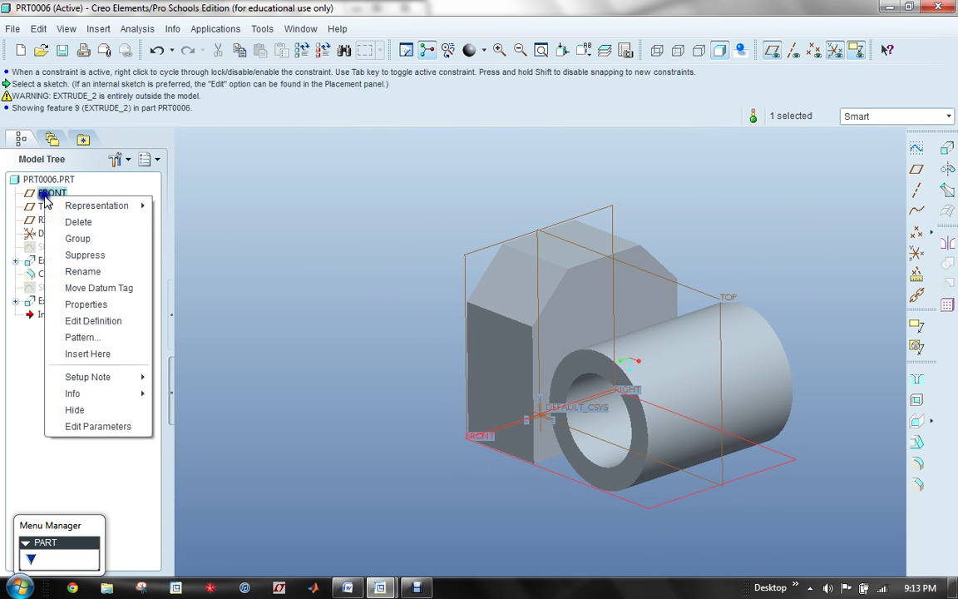
left_click(75, 409)
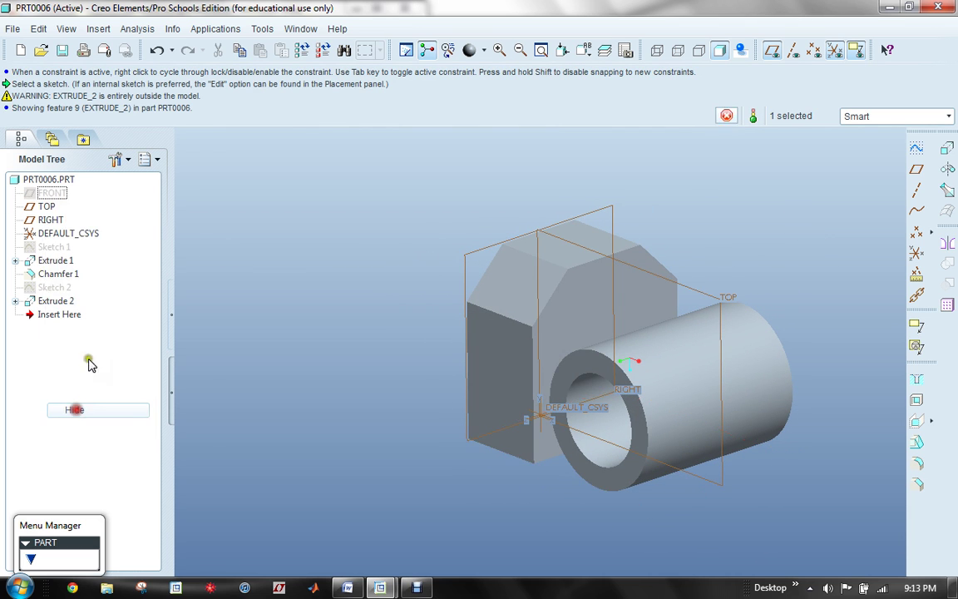
right_click(46, 207)
left_click(78, 419)
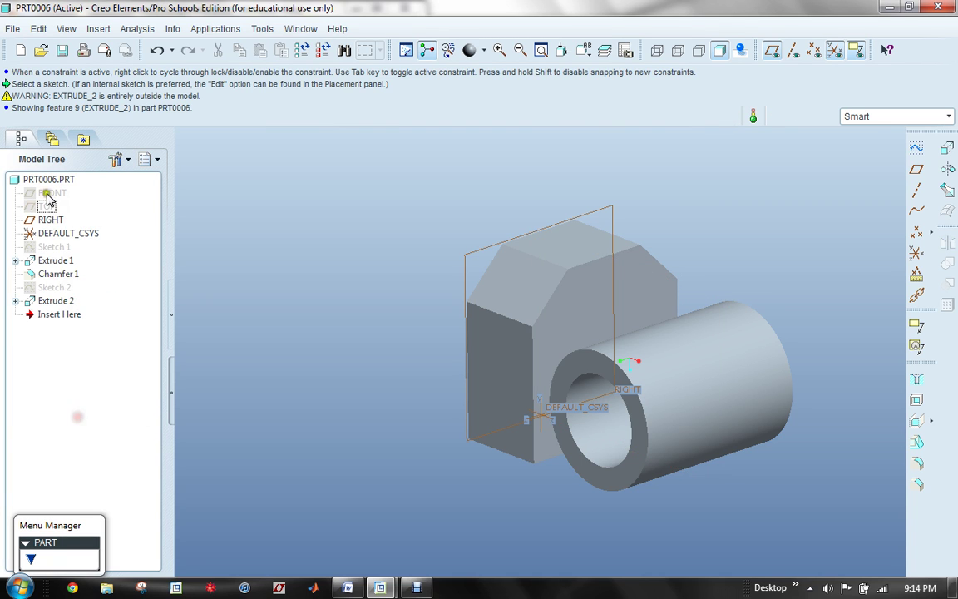
right_click(46, 219)
left_click(77, 433)
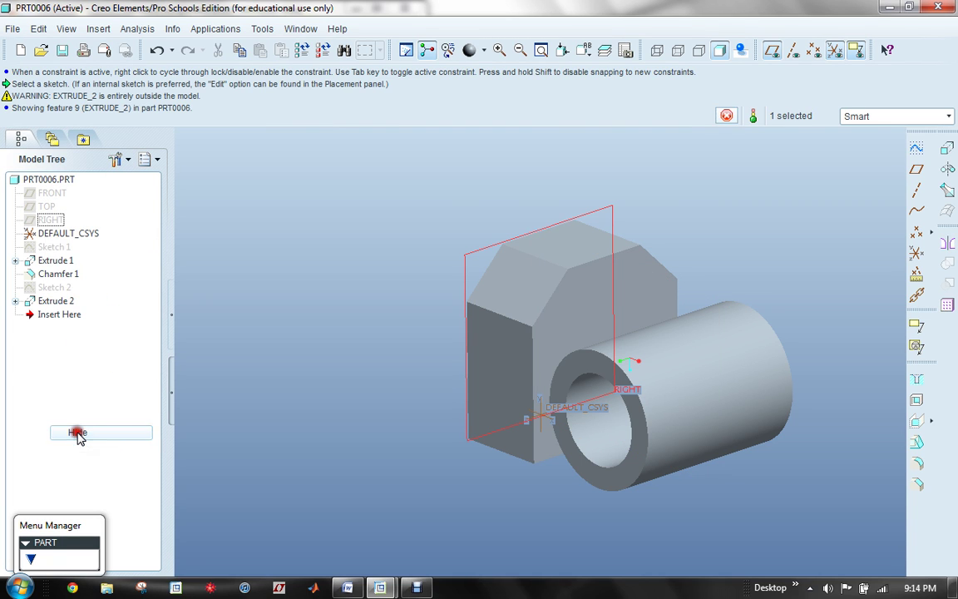
right_click(49, 239)
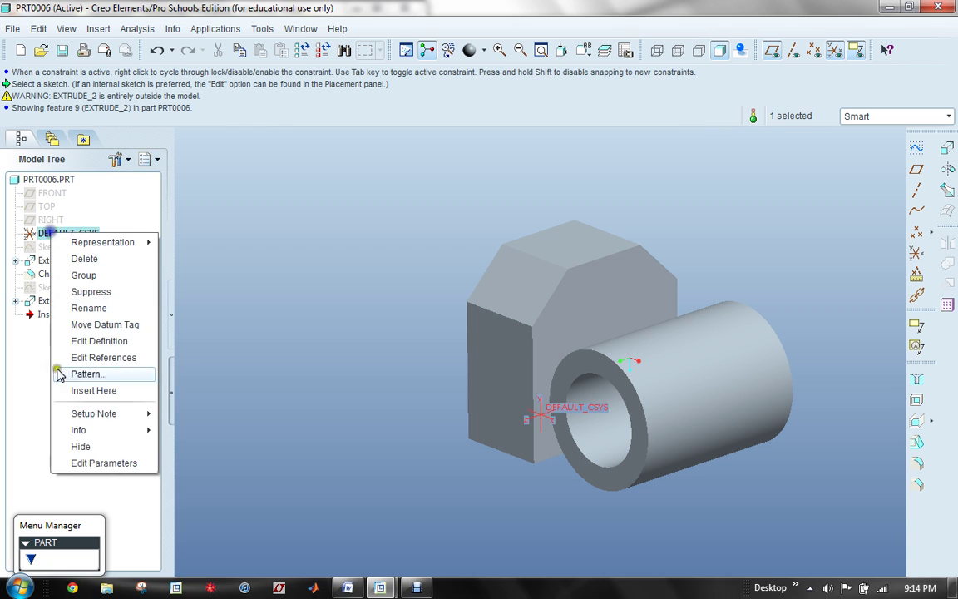
left_click(77, 447)
mouse_move(316, 408)
middle_mouse_down()
mouse_move(306, 400)
mouse_move(315, 415)
middle_mouse_up()
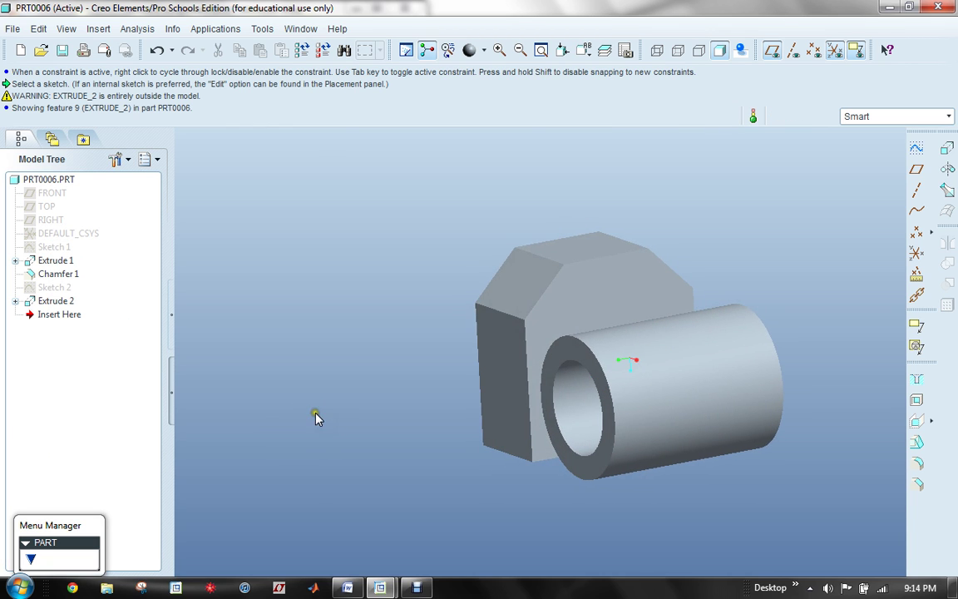
Show the model with hidden lines and start a sketch on the block face nearest the cylinder, with FRONT as the bottom reference.
left_click(678, 50)
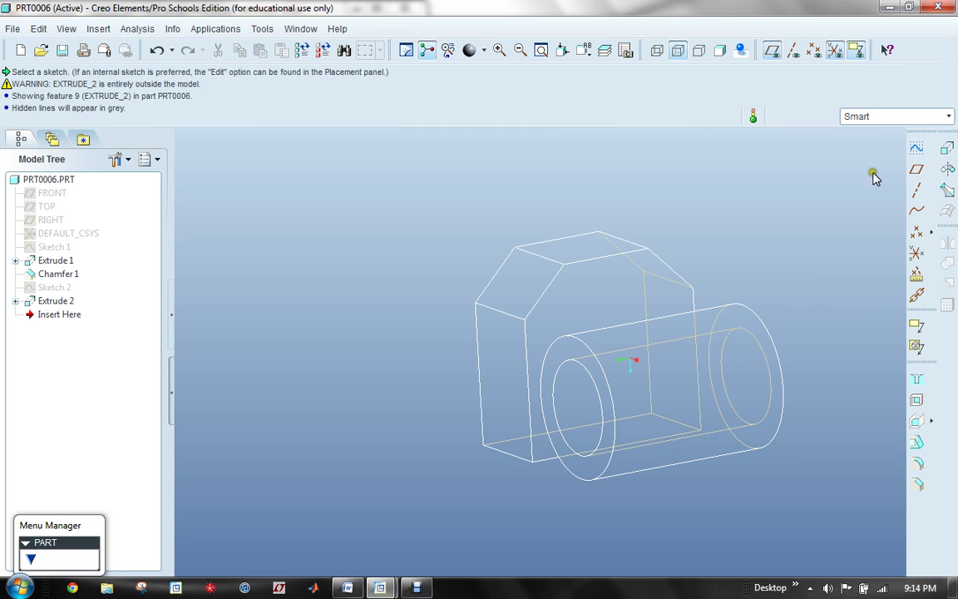
left_click(915, 147)
left_click(613, 289)
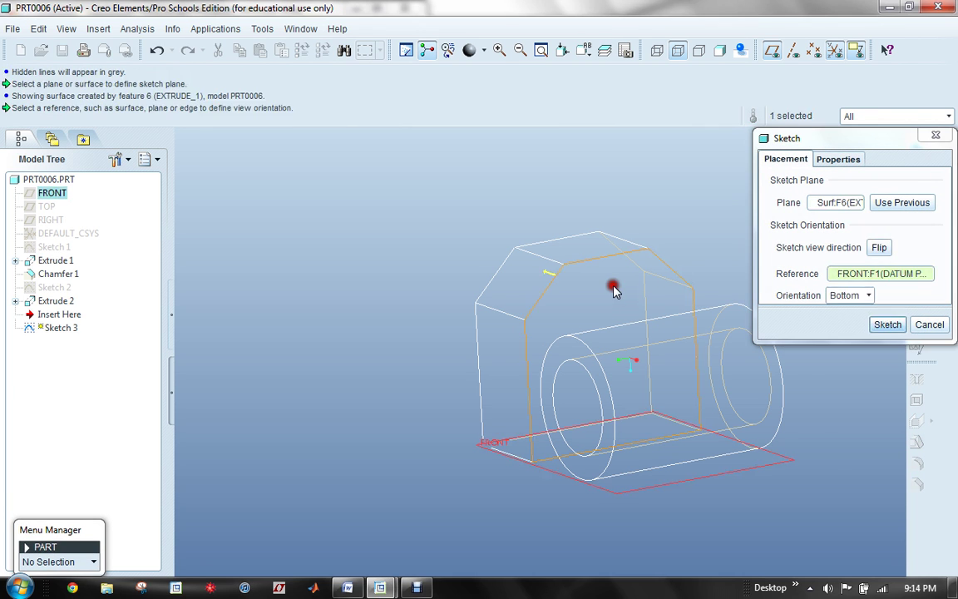
left_click(887, 324)
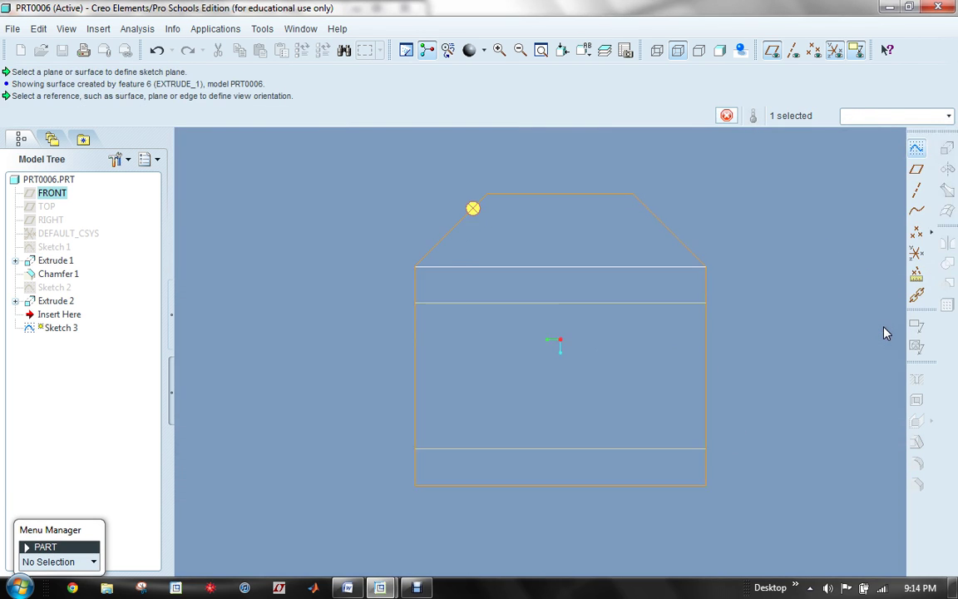
Sketch a rectangle about 152 wide and 246 tall across the vertical reference, about 30 above the horizontal reference.
left_click(906, 211)
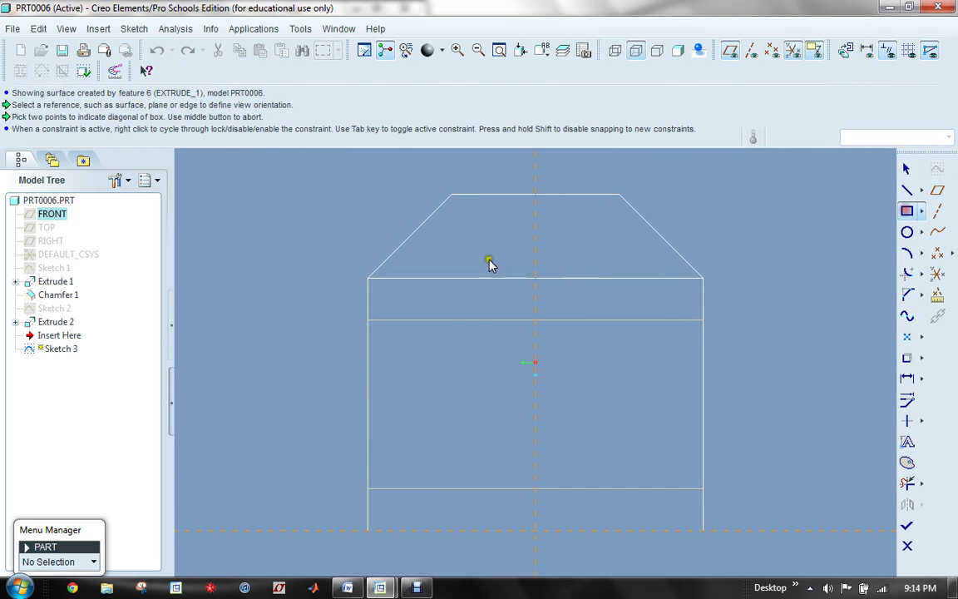
left_click(468, 299)
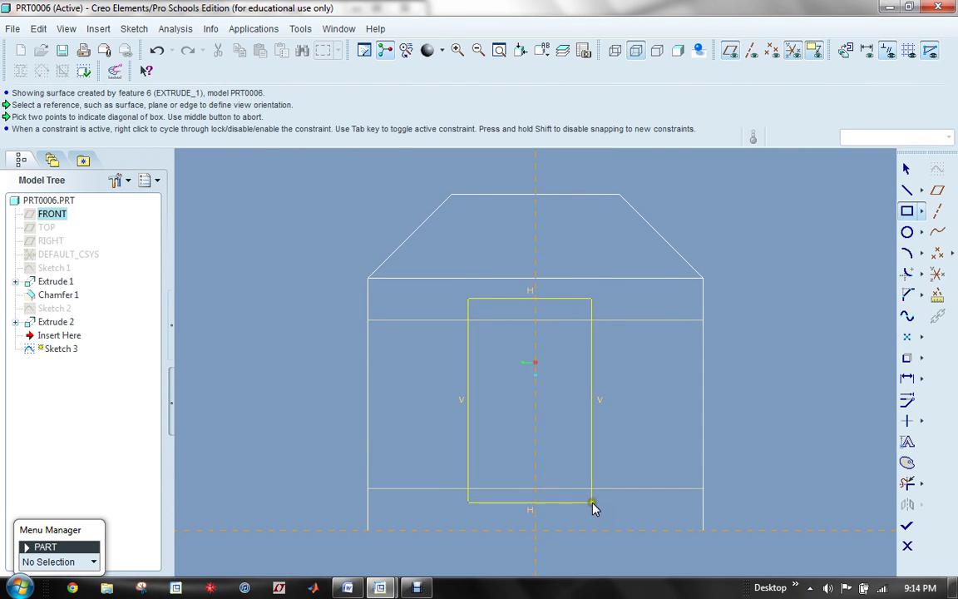
left_click(595, 504)
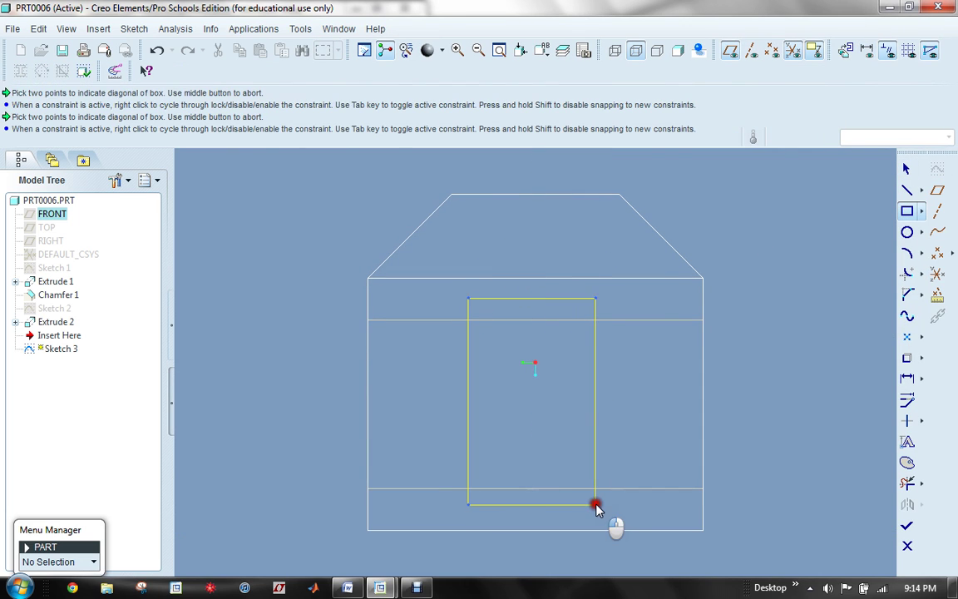
Make the rectangle's upper edge coincident with the cylinder's upper silhouette and its lower edge coincident with the horizontal reference.
left_click(922, 423)
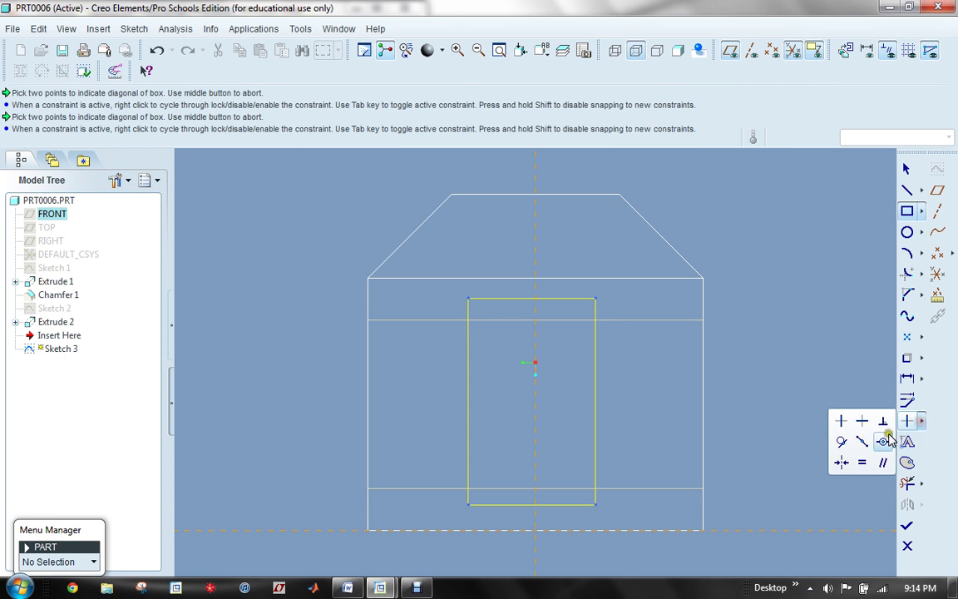
left_click(884, 438)
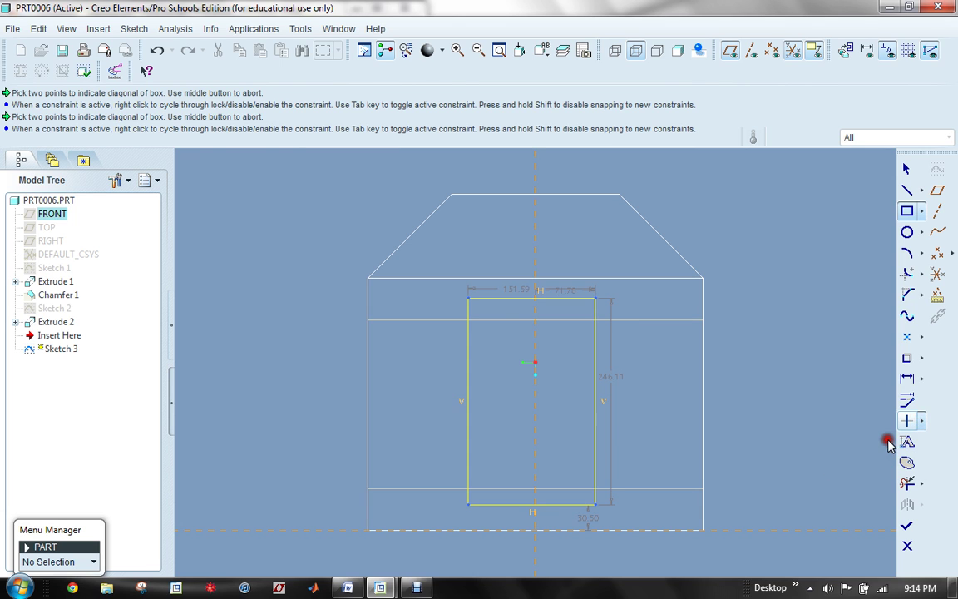
left_click(573, 300)
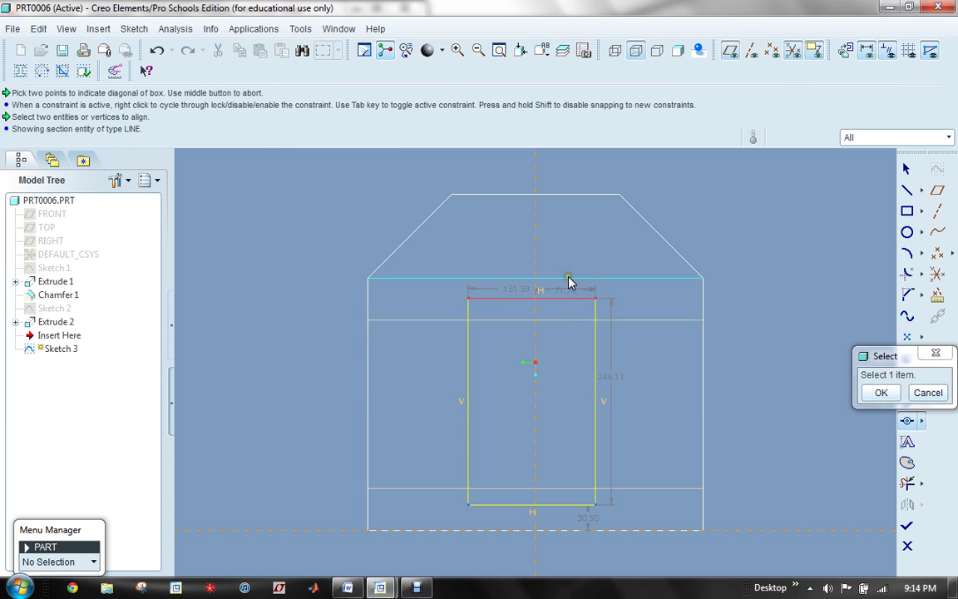
left_click(568, 278)
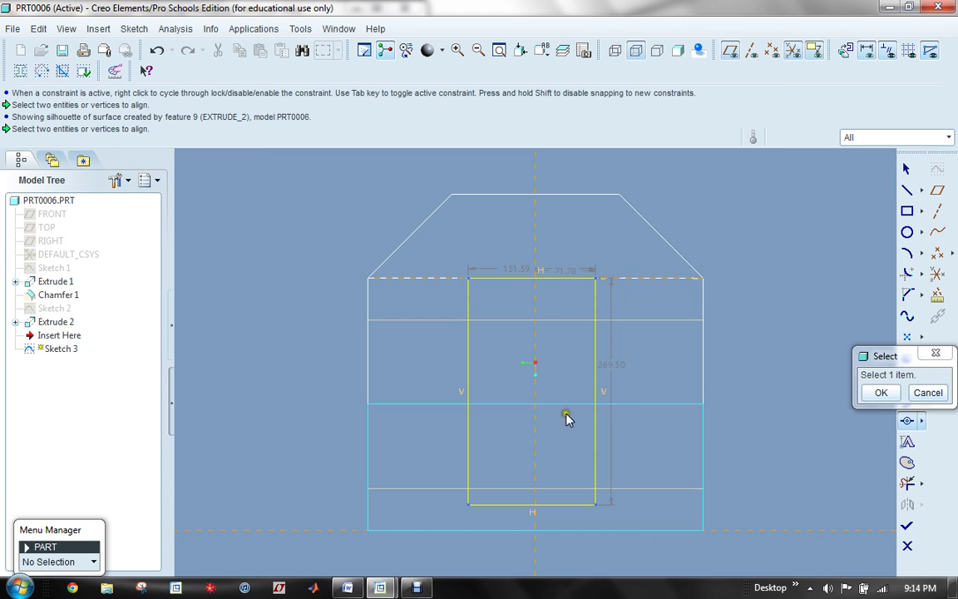
left_click(558, 503)
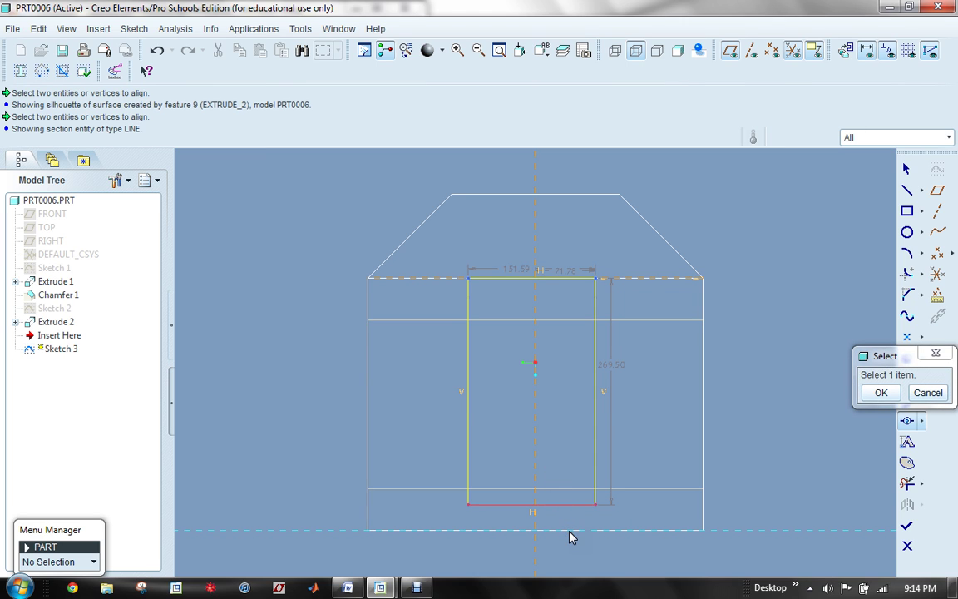
mouse_move(585, 545)
middle_mouse_down()
mouse_move(603, 487)
mouse_move(605, 556)
middle_mouse_up()
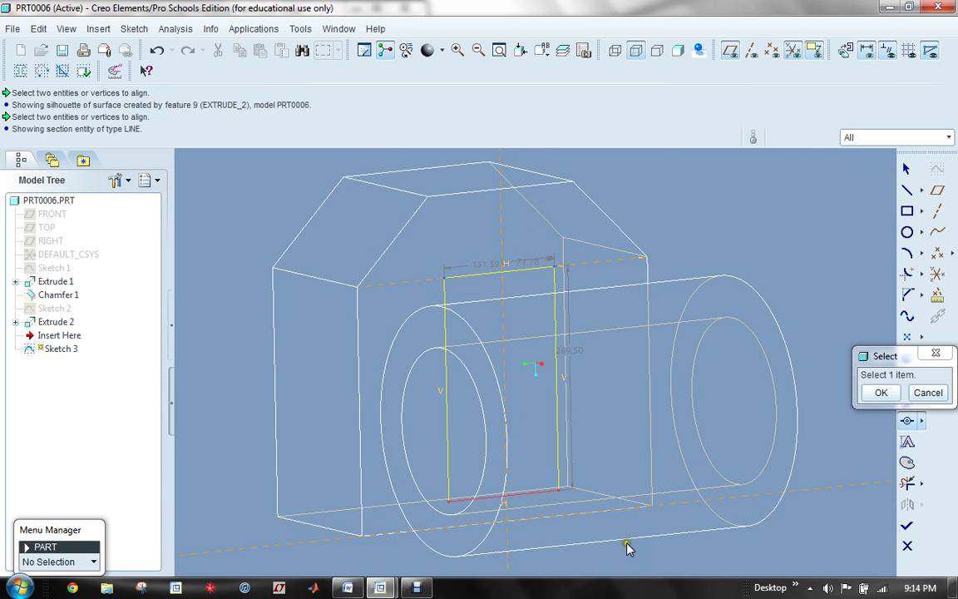
left_click(881, 393)
scroll(682, 417, "down", 2)
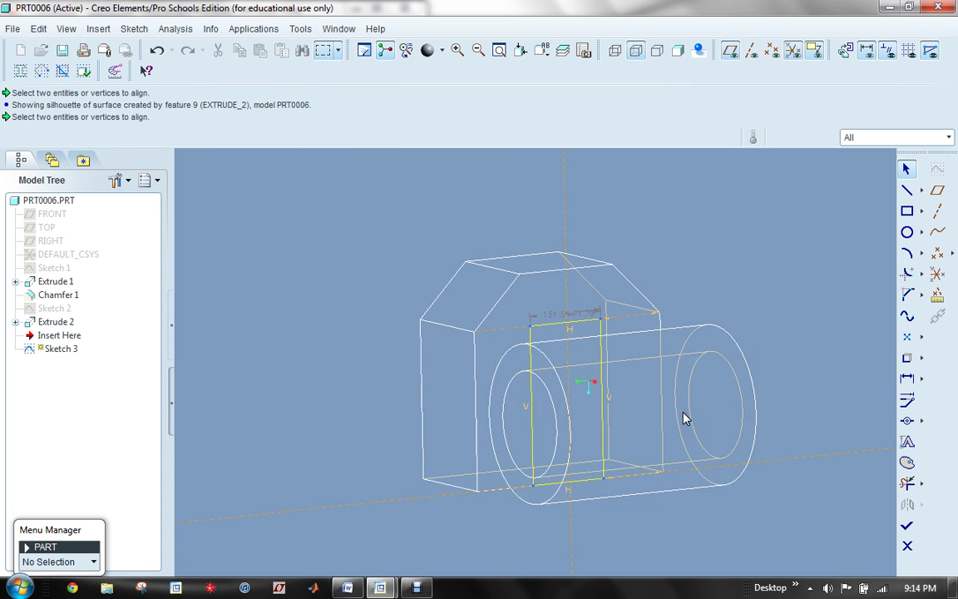
Set the rectangle's width to 200 and its side's distance from the vertical reference to 100, and finish the sketch.
double_click(549, 319)
type("200")
key("Return")
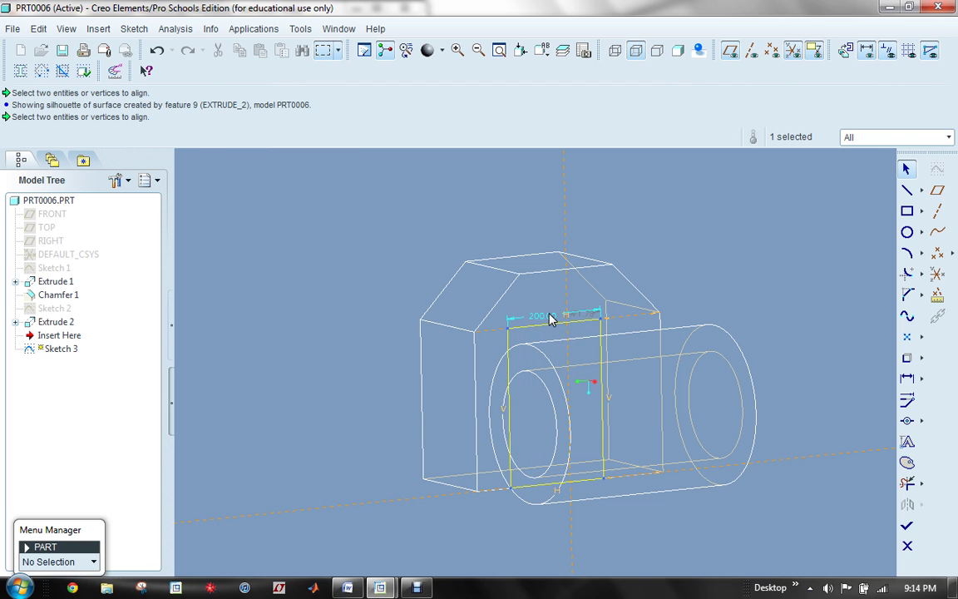
double_click(588, 319)
type("100")
key("Return")
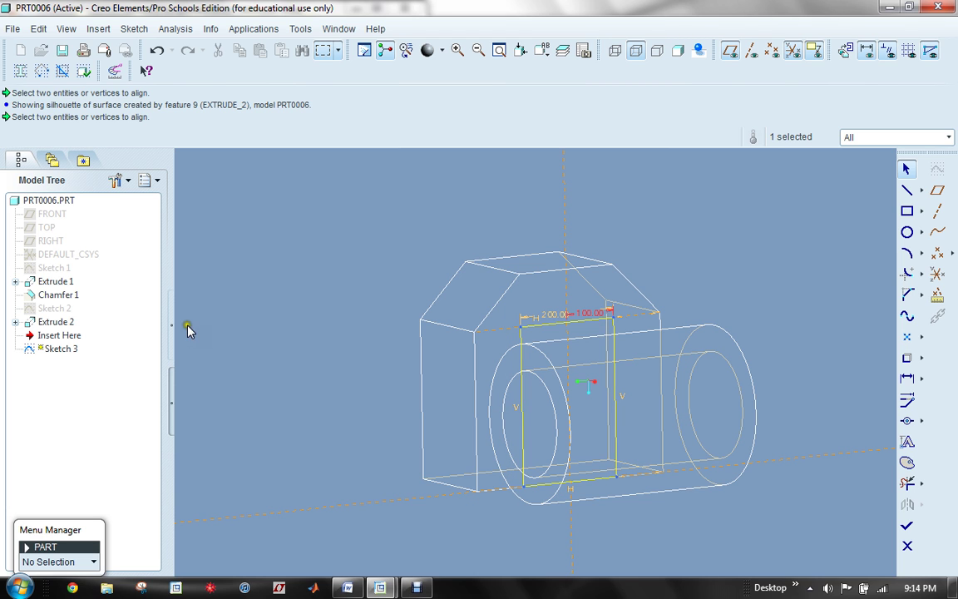
left_click(906, 525)
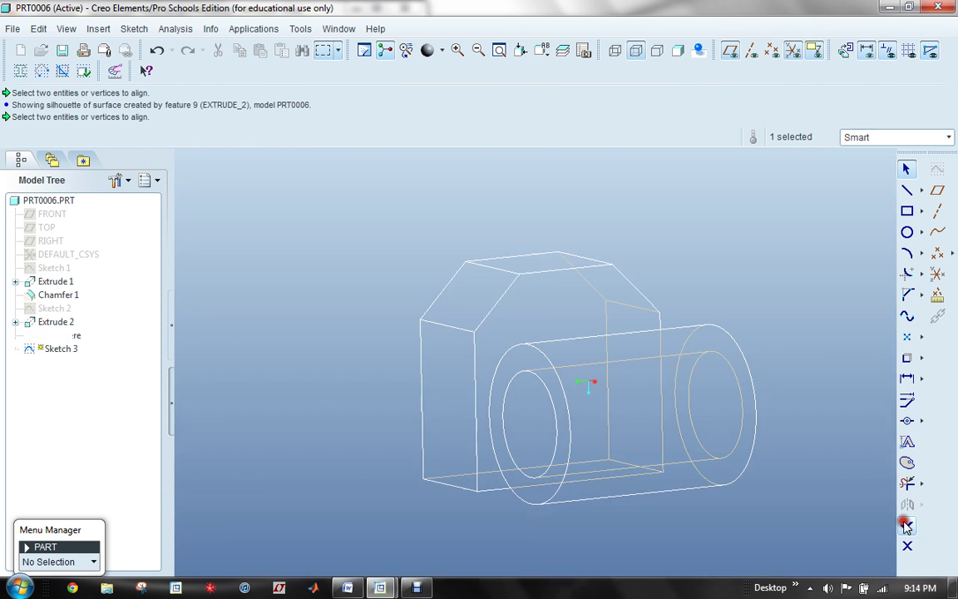
Extrude the rectangle sketch from the block face up to the selected outer surface of the cylinder, and display the model shaded.
middle_click_drag(300, 400, 299, 369)
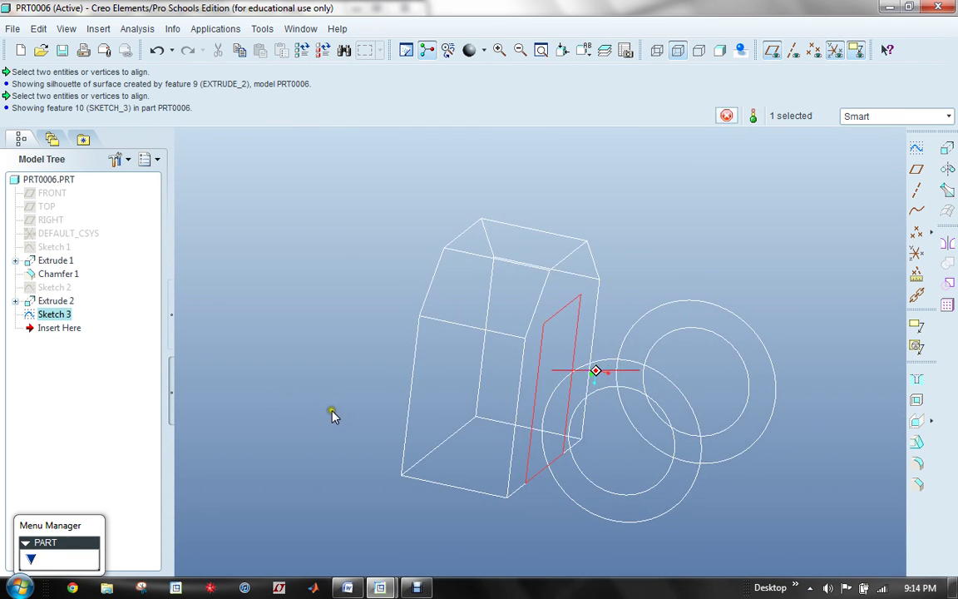
left_click(947, 149)
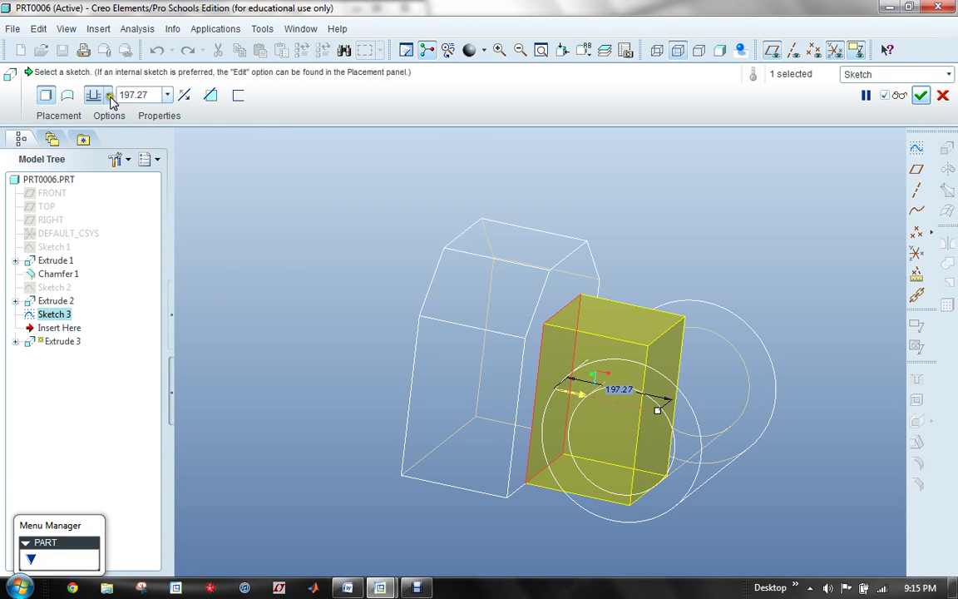
left_click(108, 96)
left_click(89, 205)
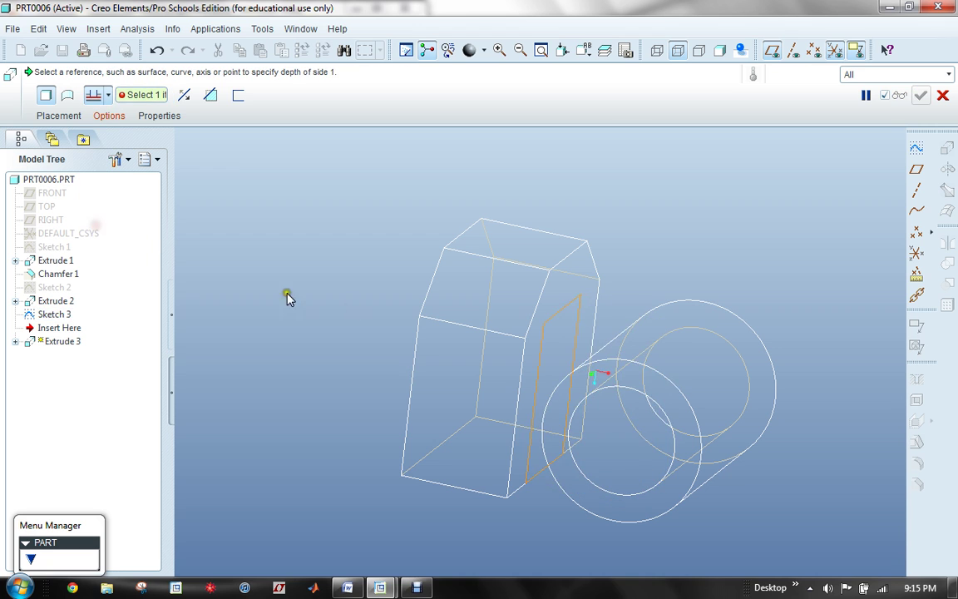
middle_click_drag(333, 314, 361, 325)
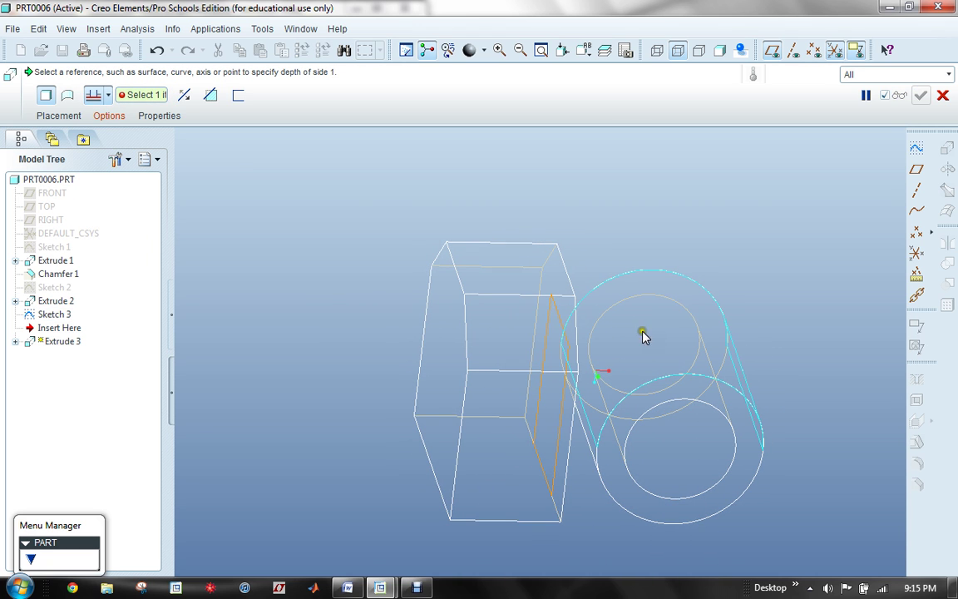
left_click(611, 374)
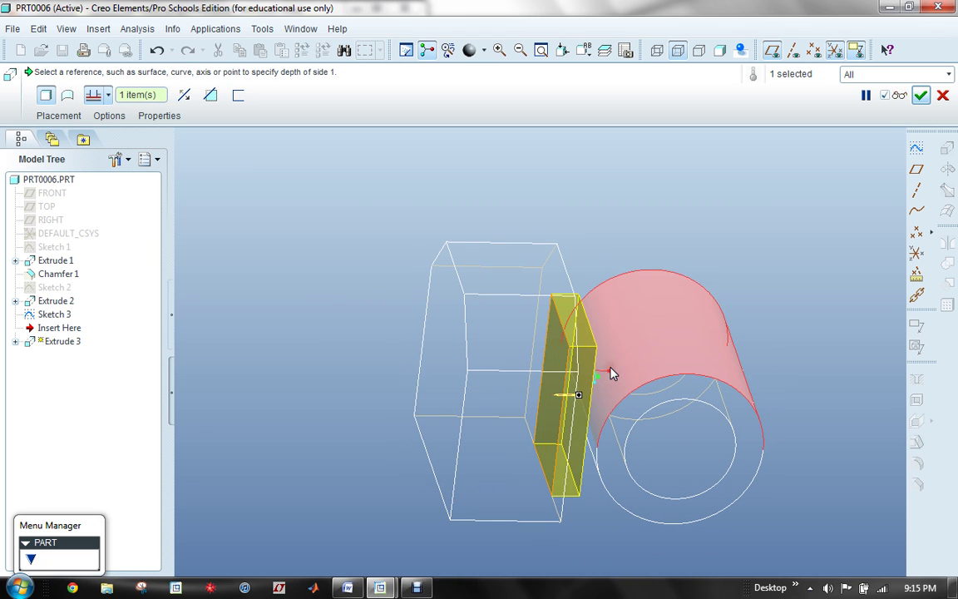
left_click(920, 96)
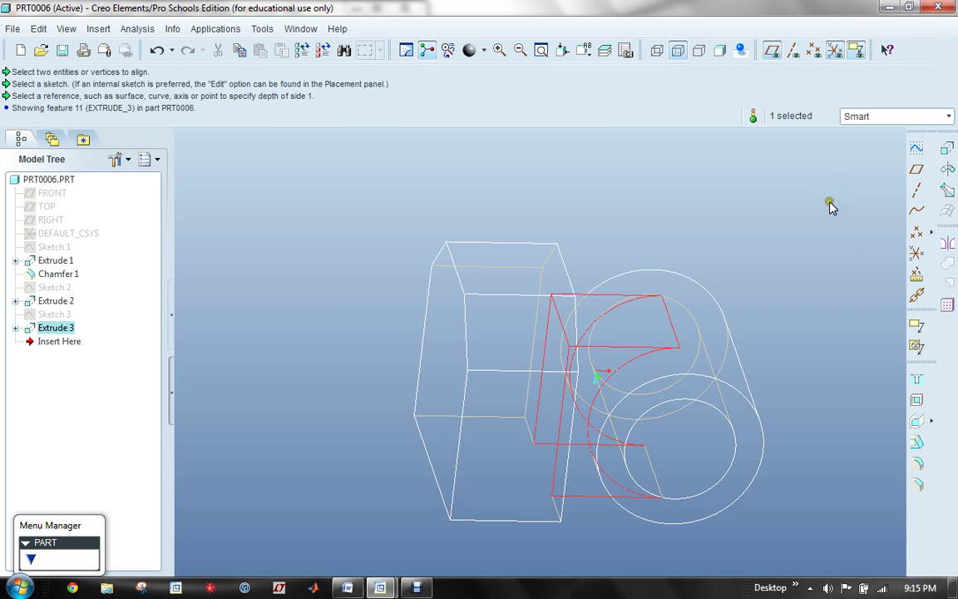
middle_click_drag(830, 205, 799, 161)
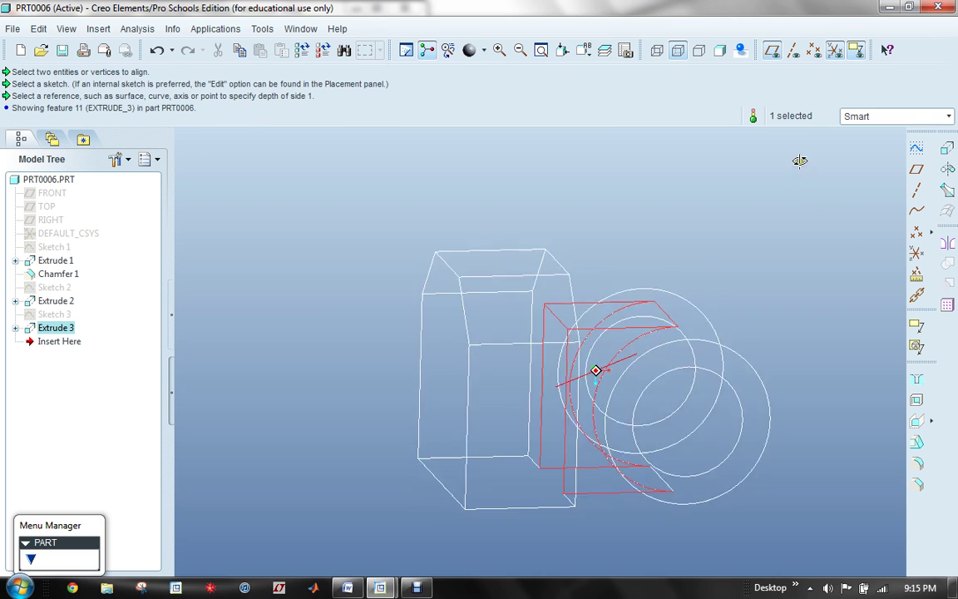
left_click(718, 52)
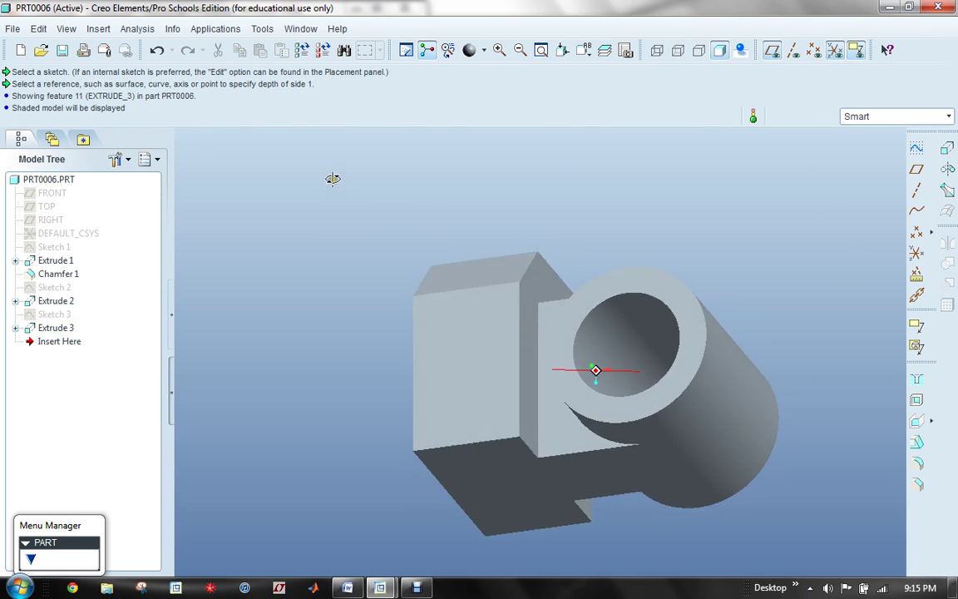